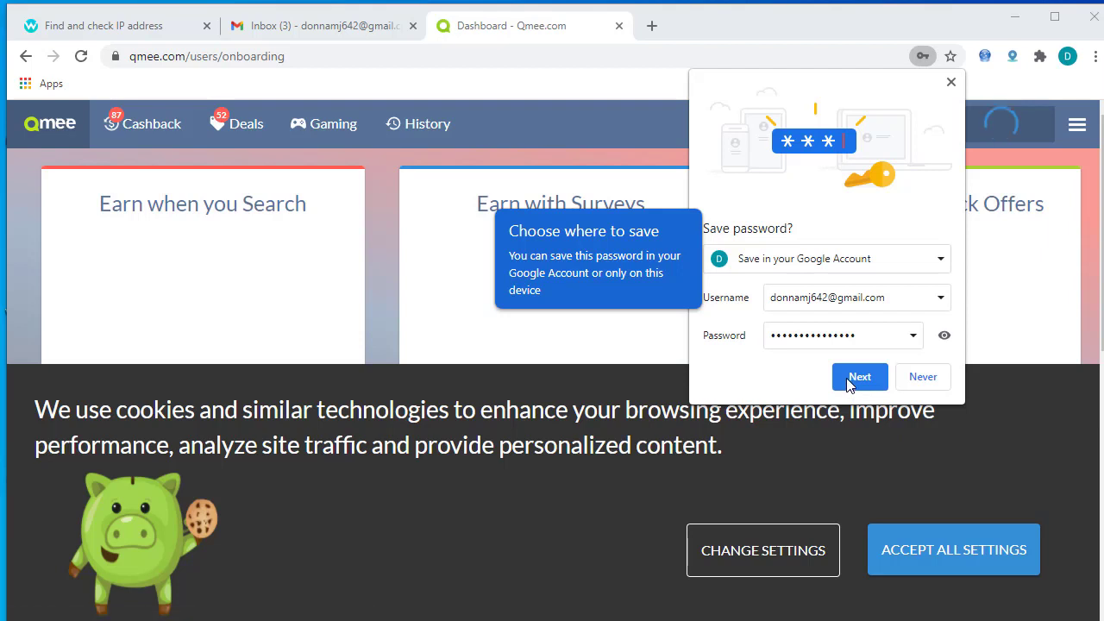
Save the Qmee login password to the Google Account and agree to use that account for saving and filling passwords
click(846, 378)
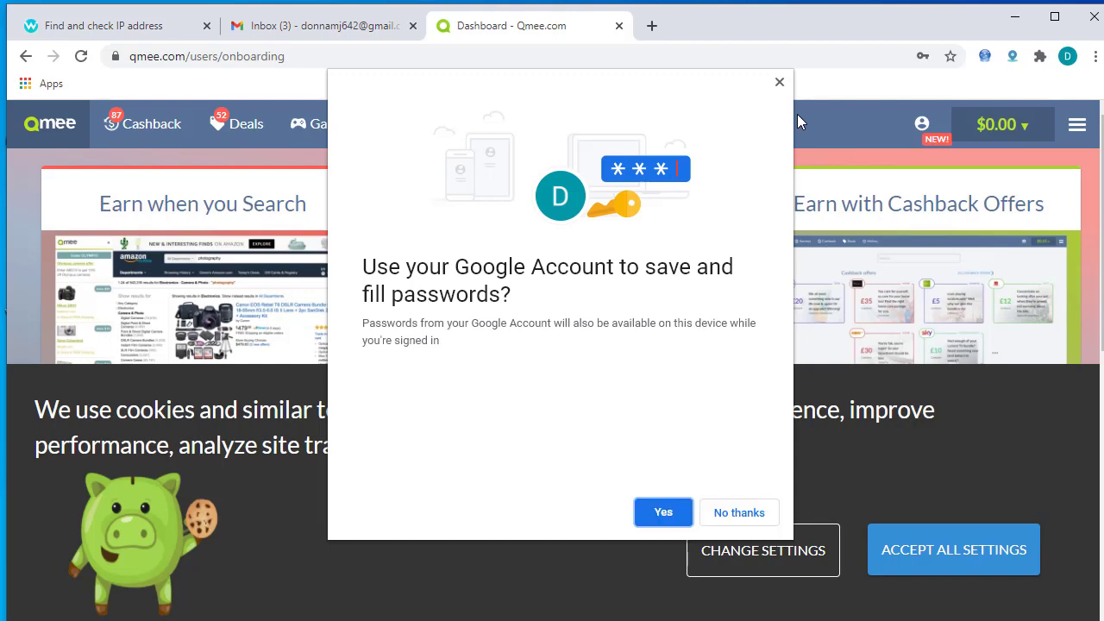
click(662, 512)
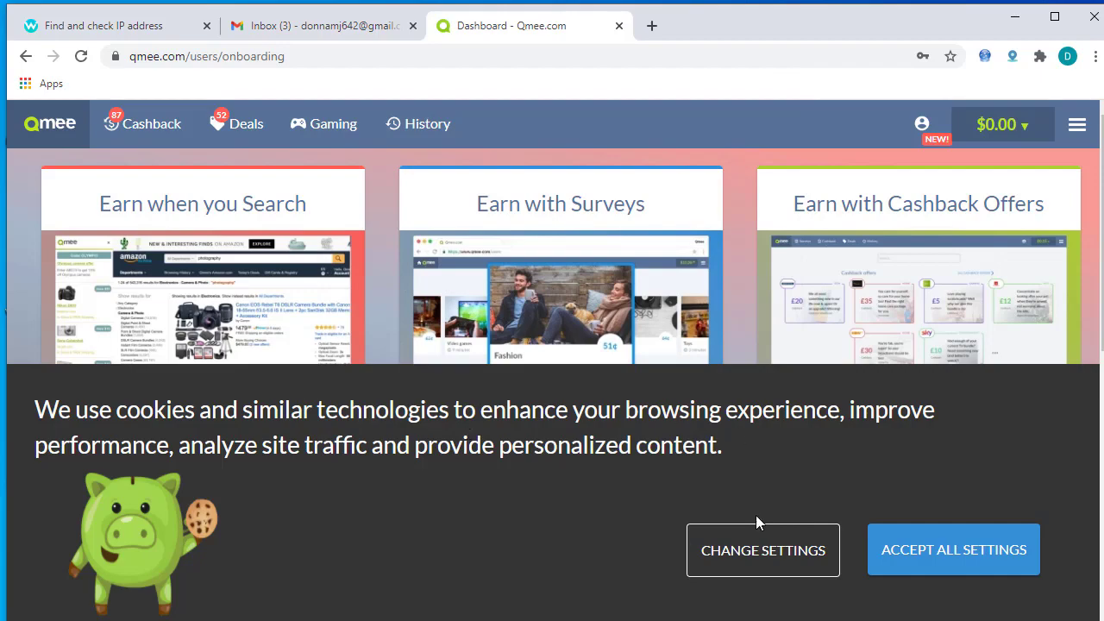
Examine the Qmee onboarding page and read its cookie notice
scroll(432, 293, down, 6)
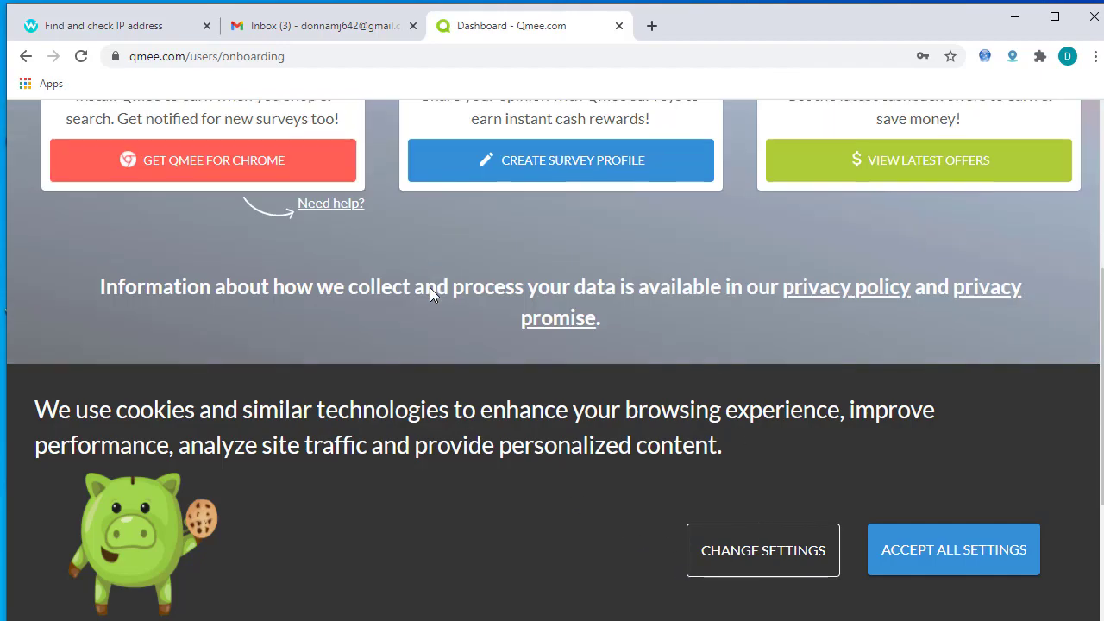
scroll(431, 293, up, 4)
scroll(431, 293, up, 3)
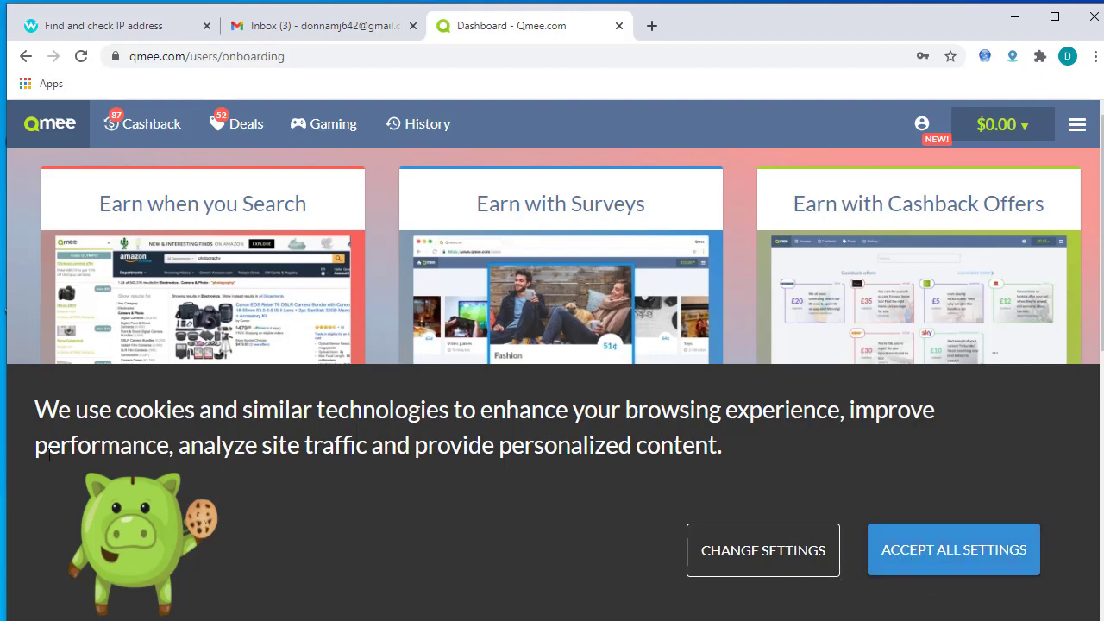
drag(39, 410, 454, 415)
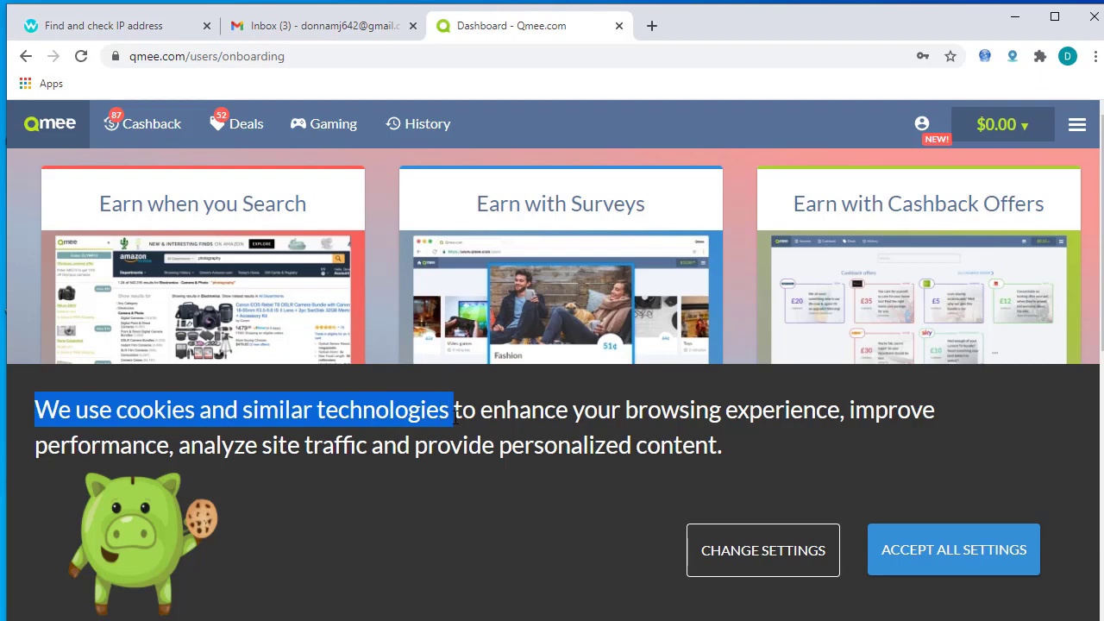
triple_click(414, 419)
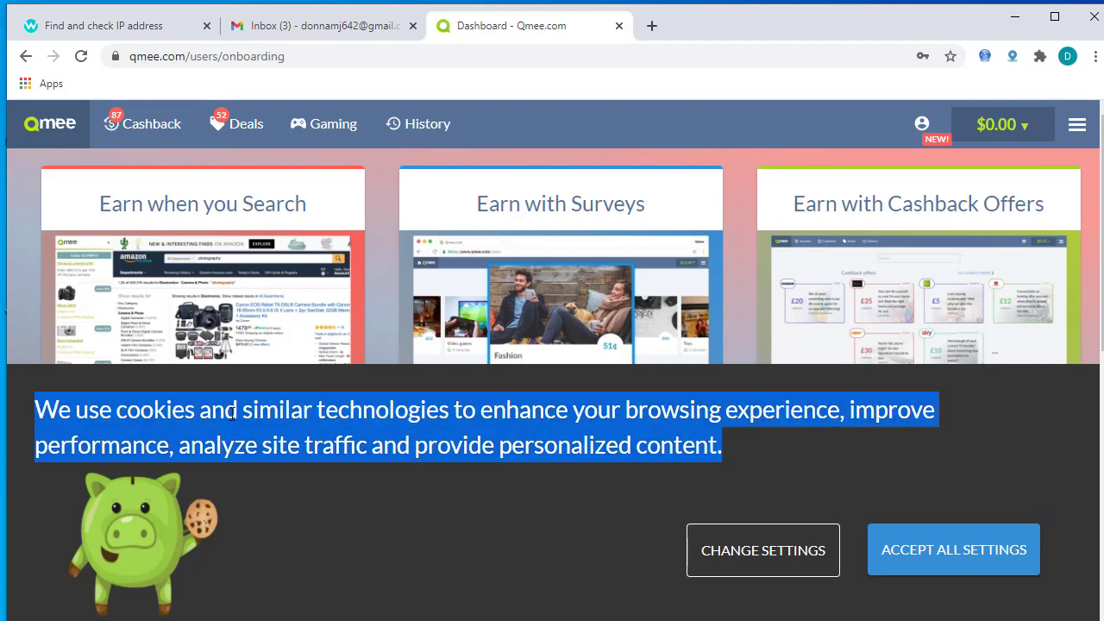
click(197, 411)
drag(115, 418, 879, 485)
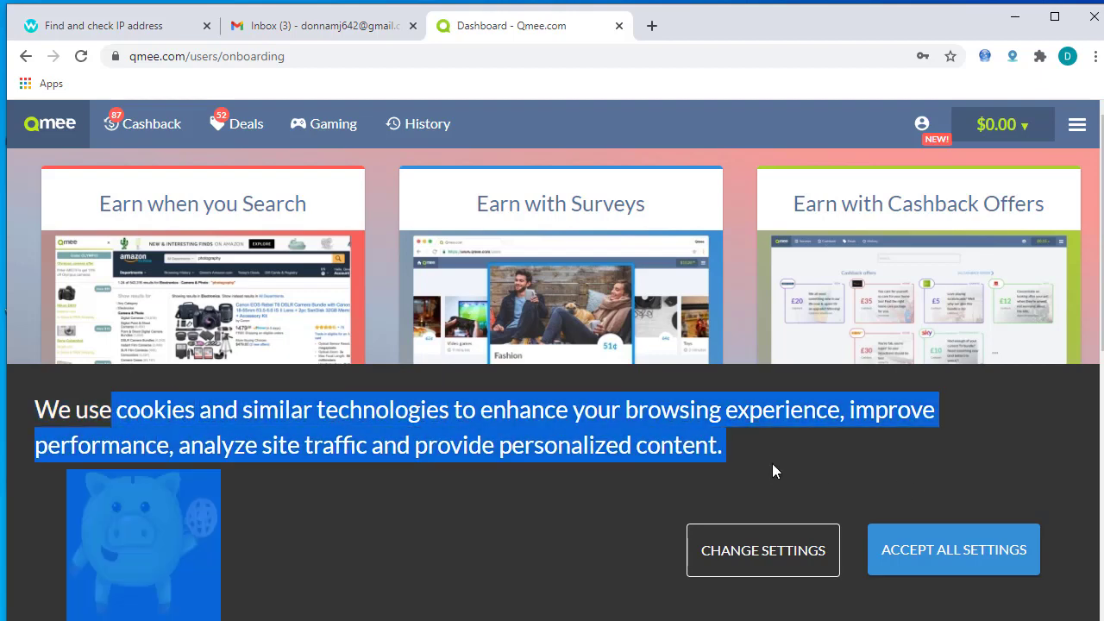
triple_click(424, 438)
double_click(432, 431)
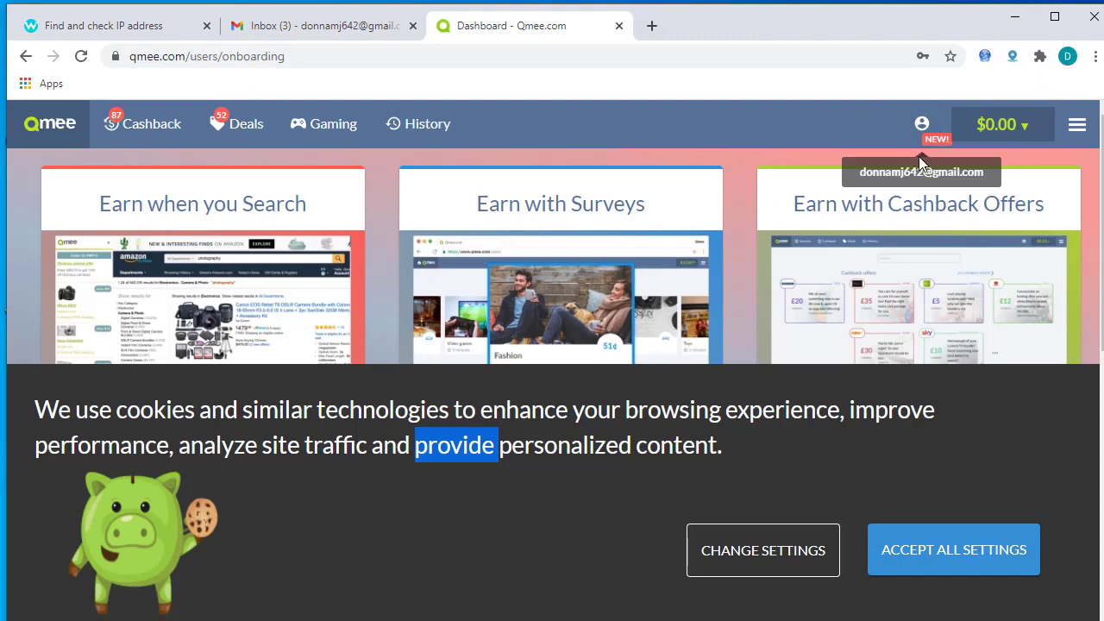
Review today's visited sites in the browser history in a new tab, and close the history
click(653, 25)
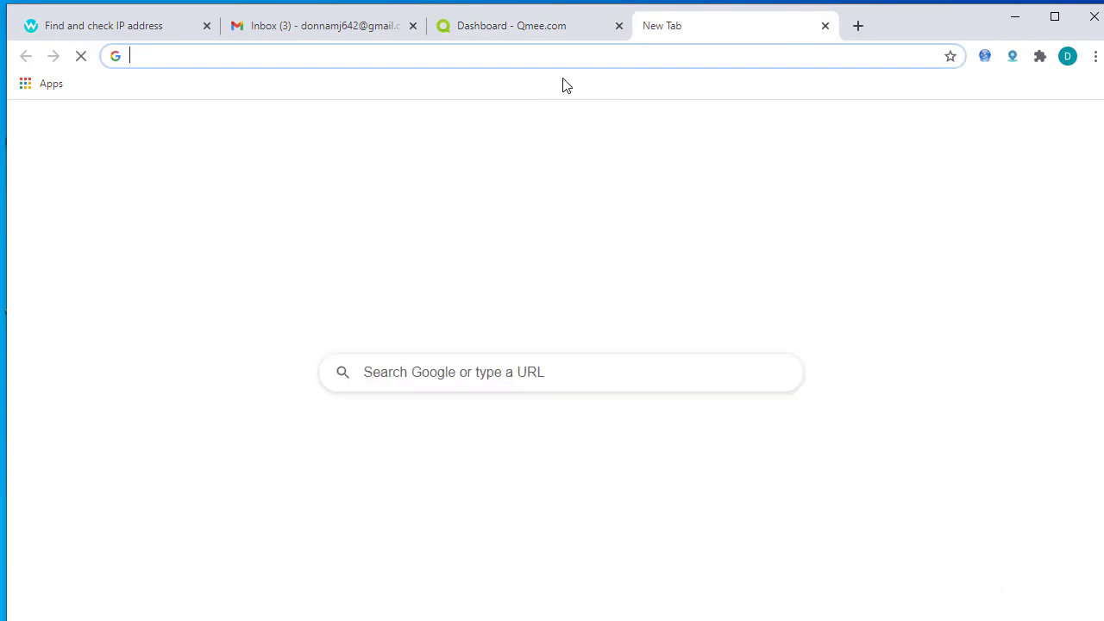
key(ctrl+h)
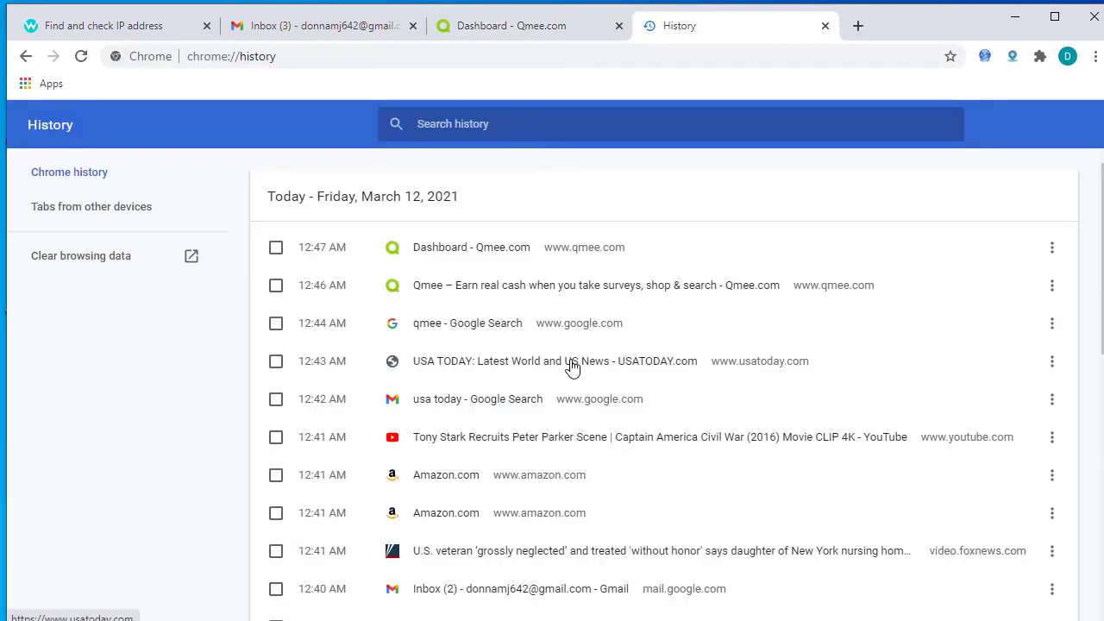
scroll(571, 371, down, 5)
scroll(578, 362, down, 2)
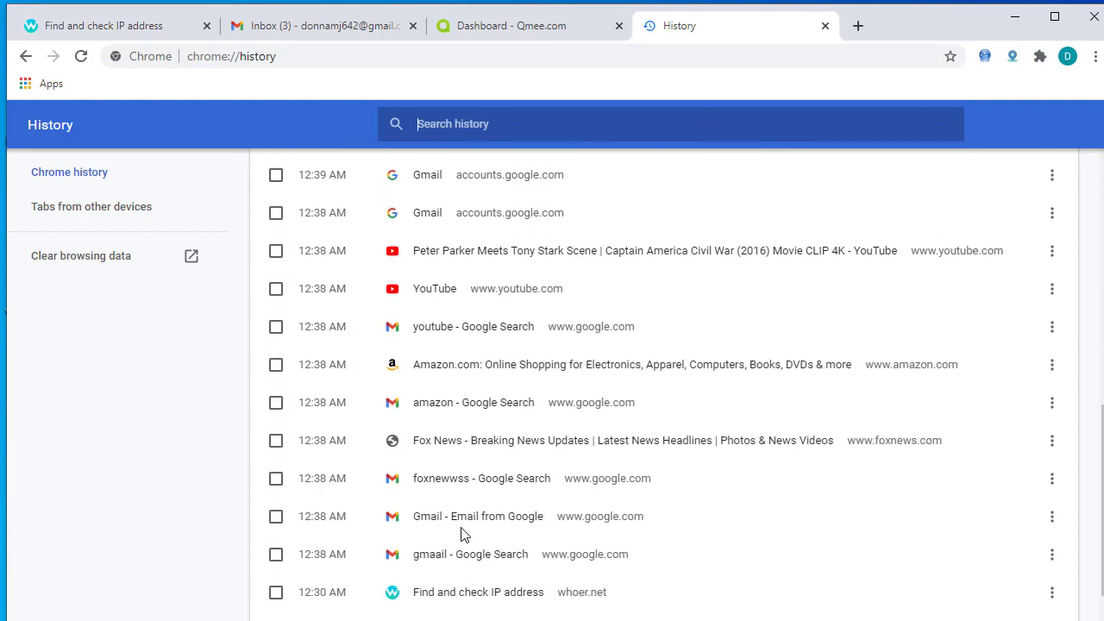
scroll(462, 533, up, 1)
scroll(422, 448, up, 3)
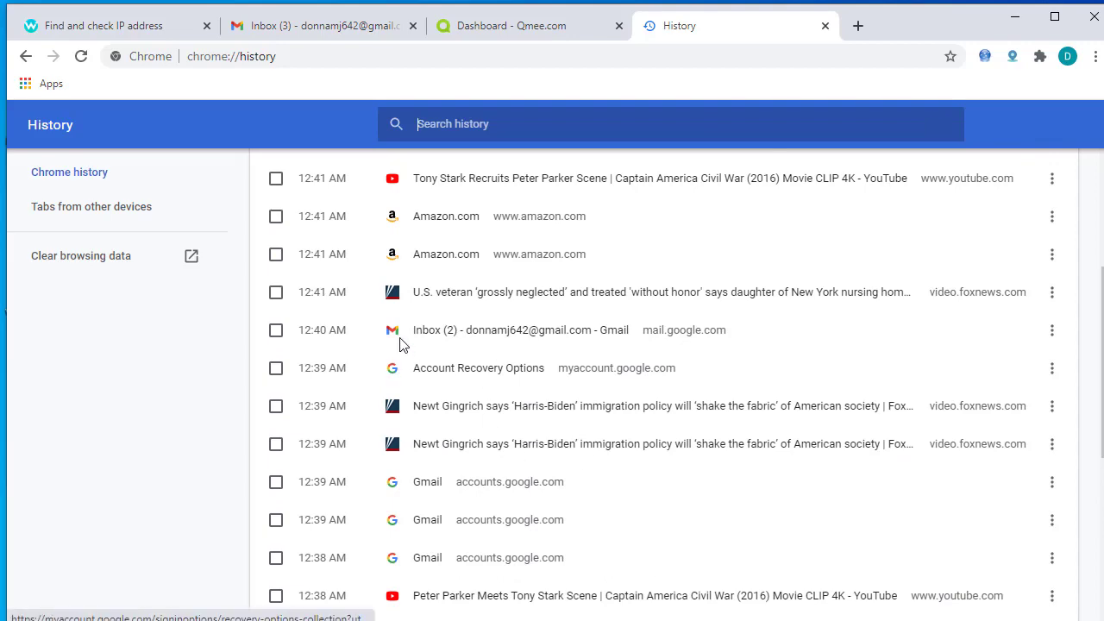
scroll(599, 296, up, 3)
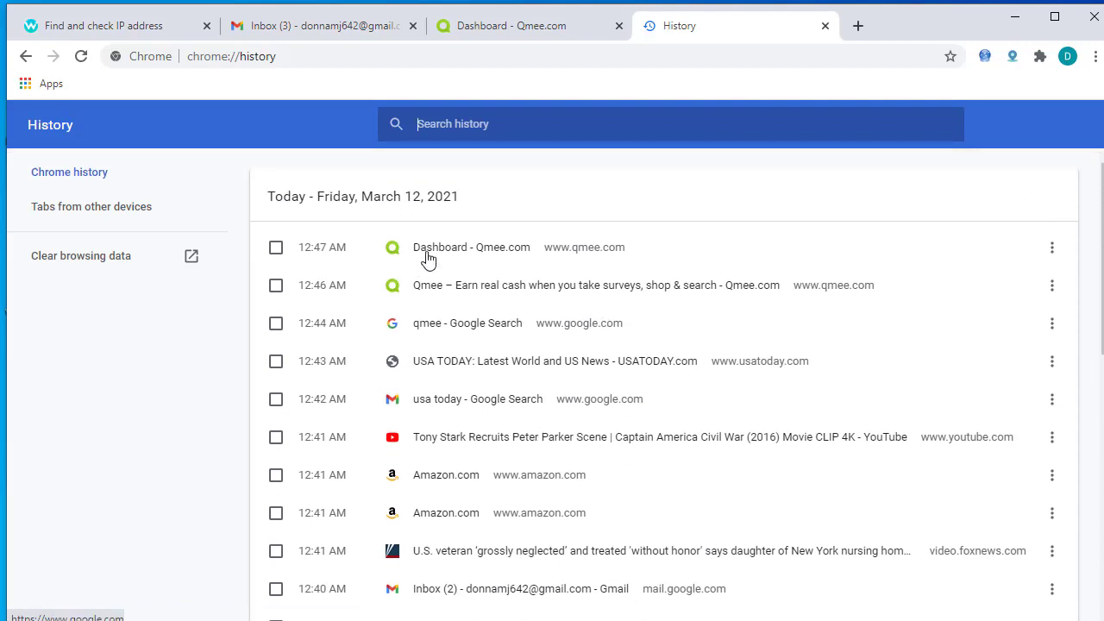
scroll(565, 401, down, 2)
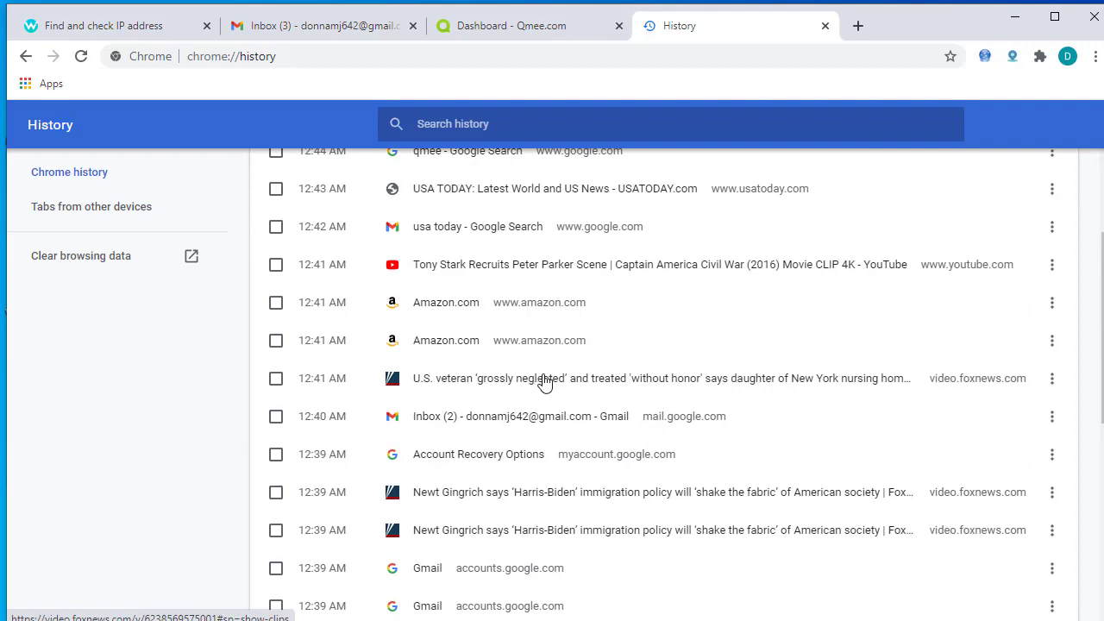
scroll(547, 441, up, 2)
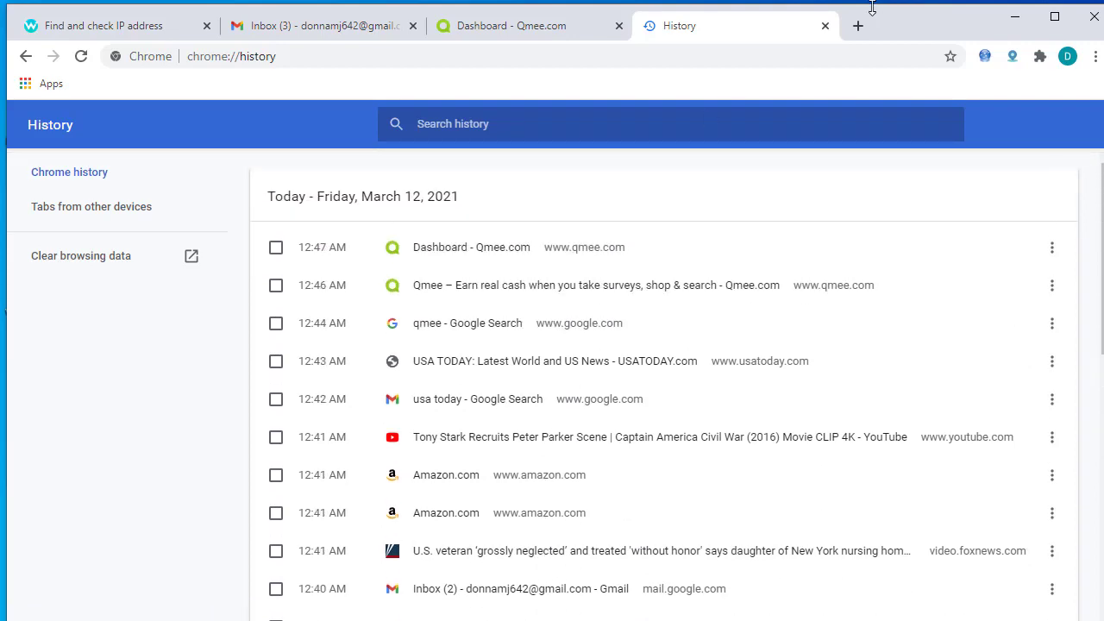
click(824, 27)
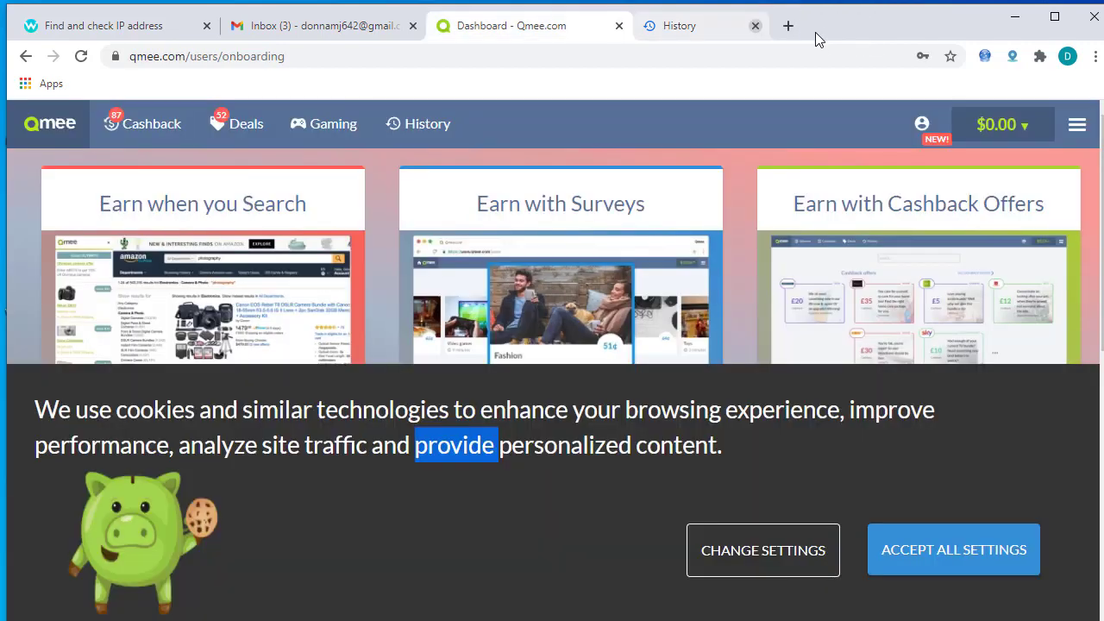
Open the Welcome to Qmee email in the Gmail inbox and follow its link to log in to the dashboard
click(277, 37)
click(493, 412)
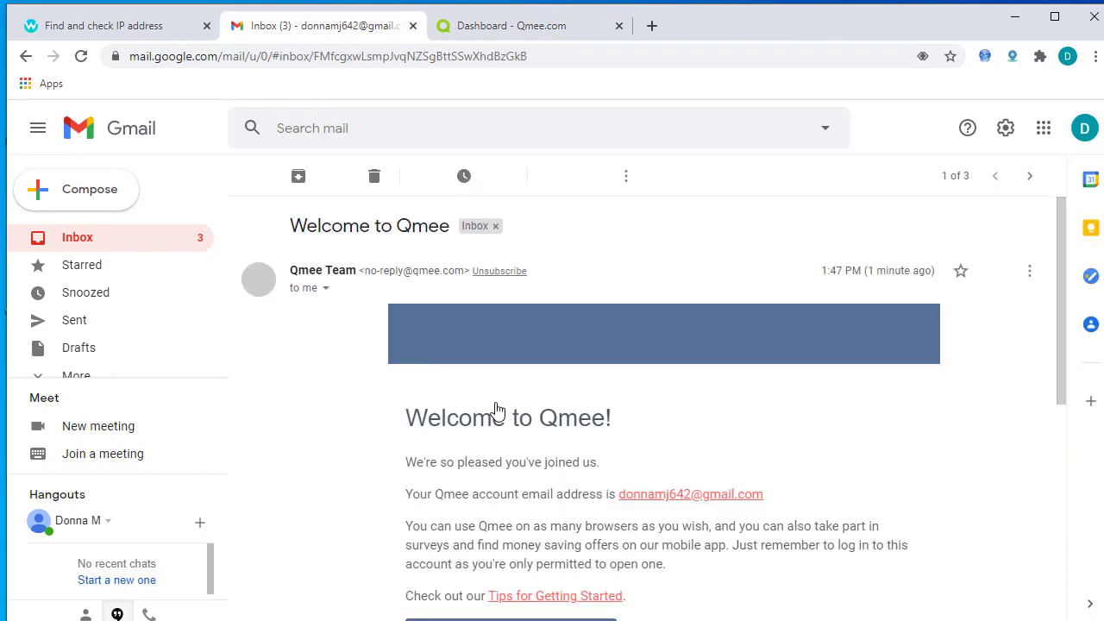
scroll(683, 486, down, 2)
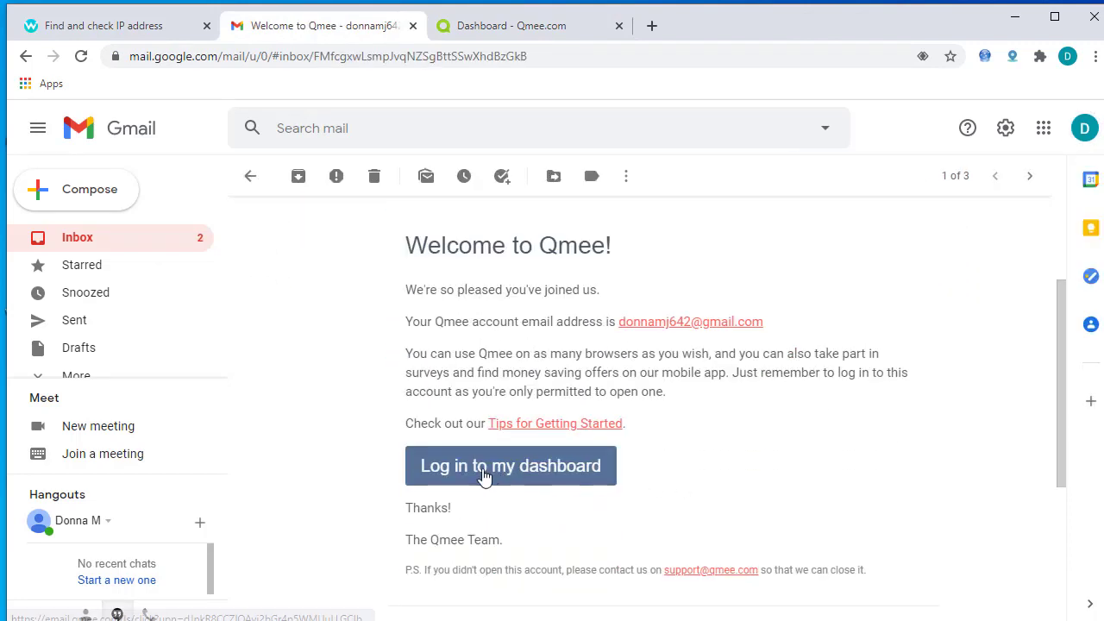
click(515, 479)
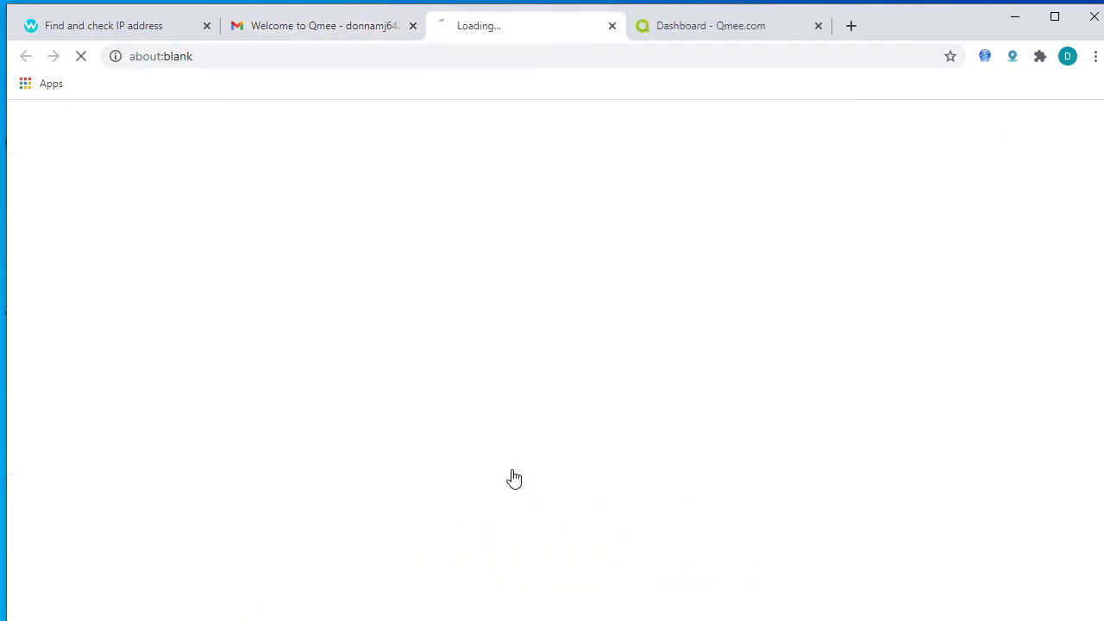
Return to the original Qmee dashboard and accept all cookie settings
click(717, 32)
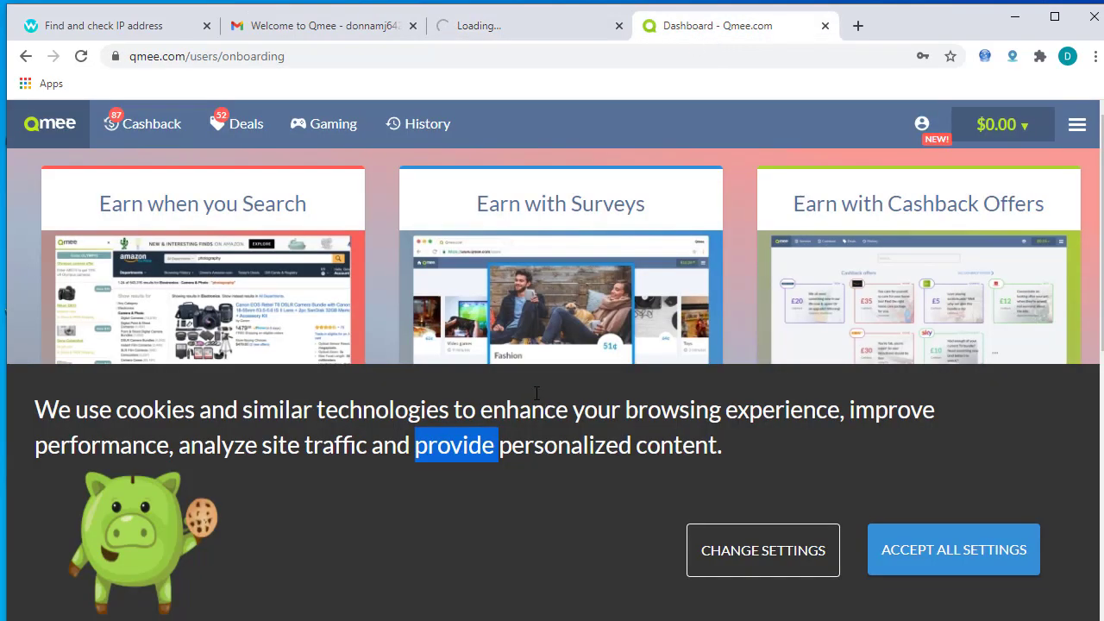
click(980, 569)
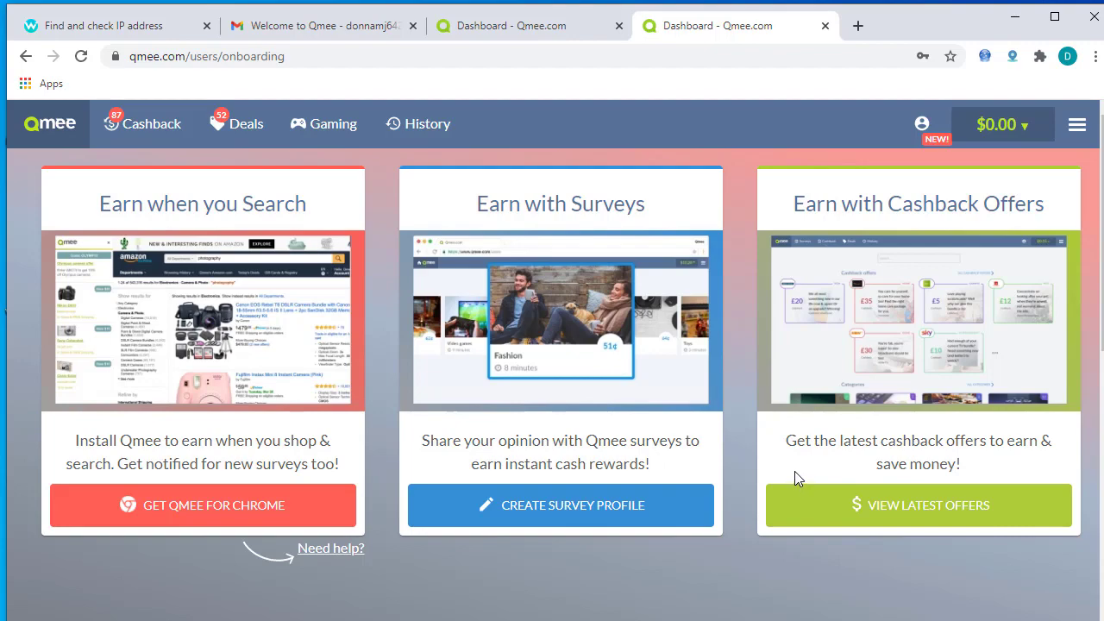
scroll(587, 408, down, 4)
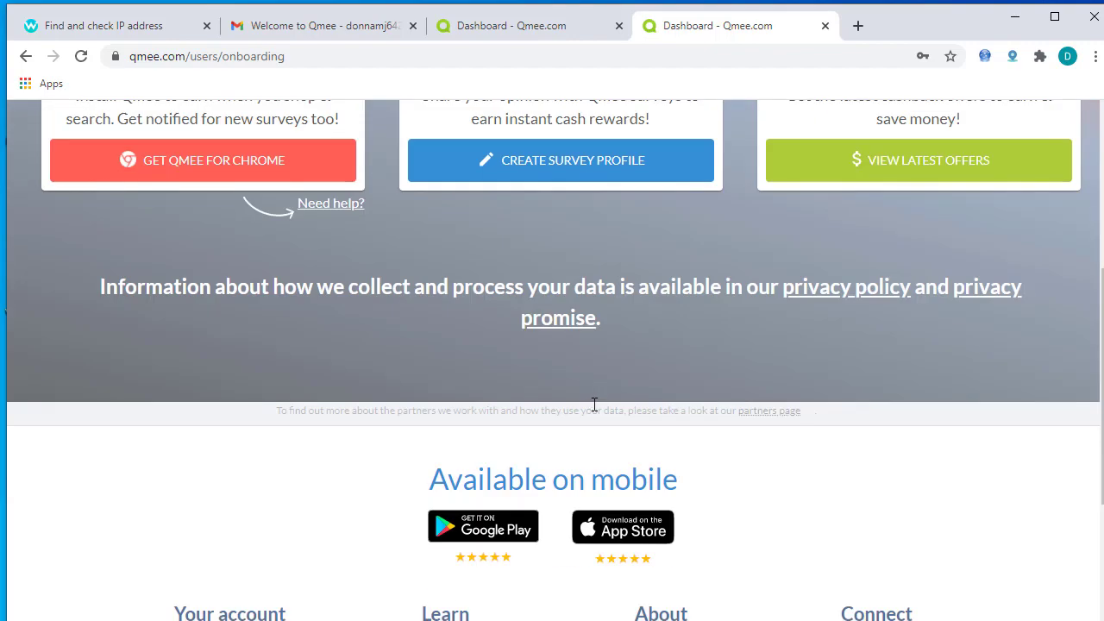
scroll(592, 388, up, 4)
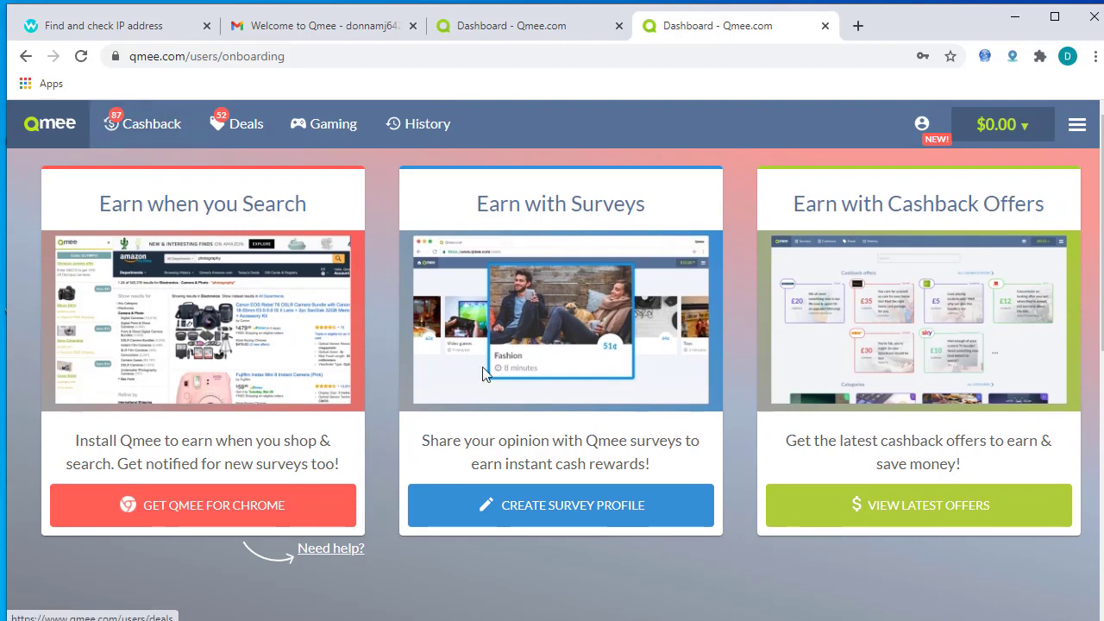
Review the dashboard's three earning options: Earn when you Search, Earn with Surveys and Earn with Cashback Offers
click(858, 27)
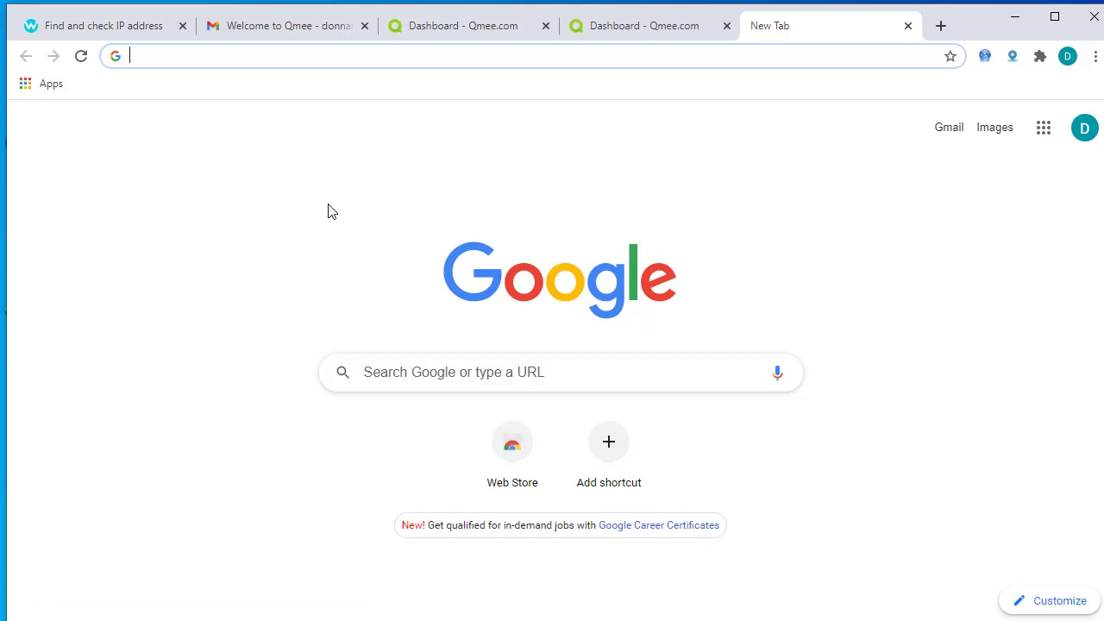
click(623, 24)
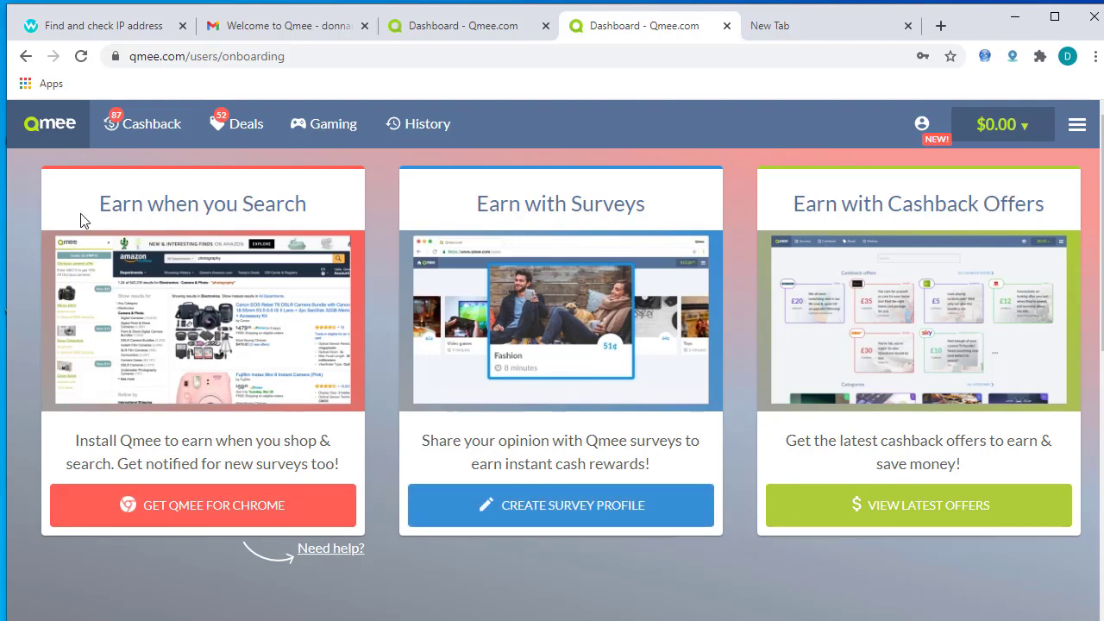
drag(87, 207, 320, 226)
drag(523, 203, 685, 210)
drag(858, 210, 988, 217)
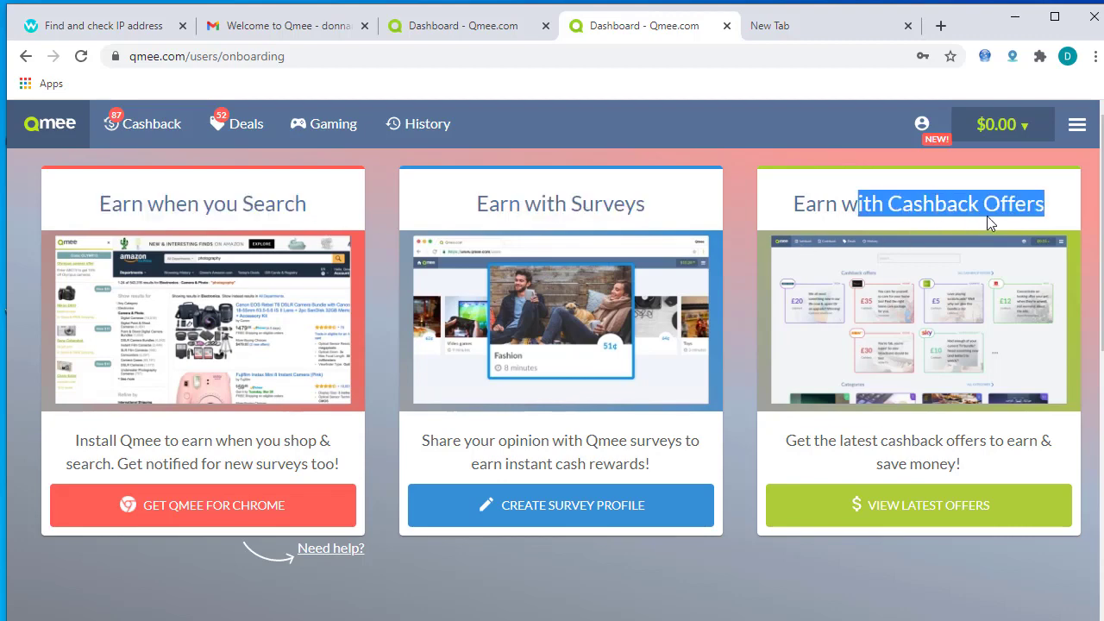
Start creating the survey profile and dismiss the hint about account details
click(528, 517)
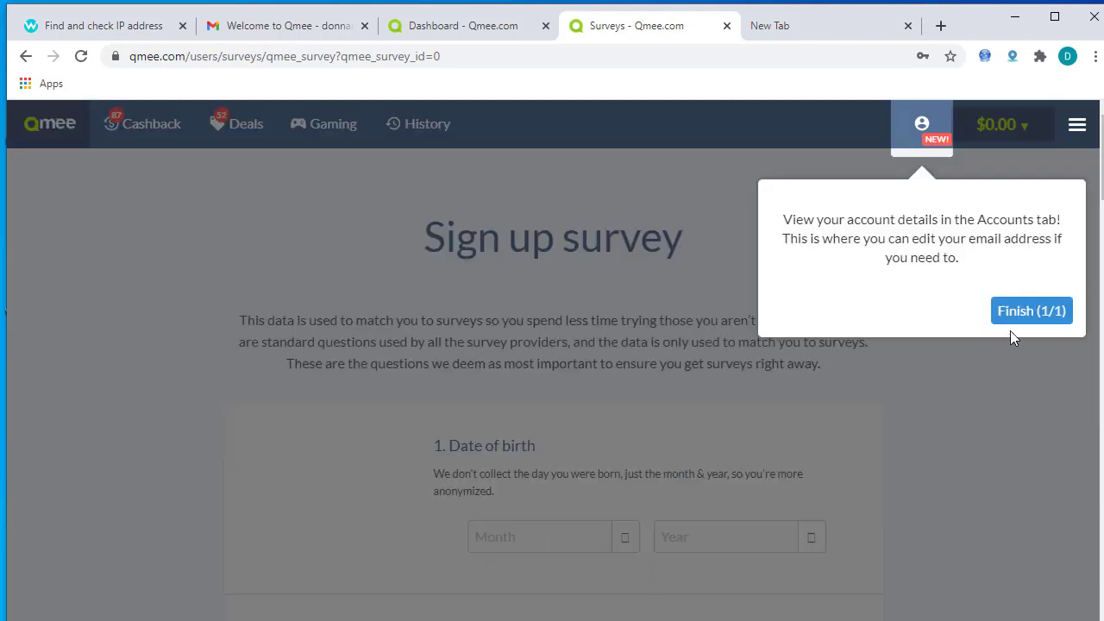
click(1031, 311)
Enter the birth month and year in the sign-up survey and activate the Zipcode answer
scroll(523, 404, down, 3)
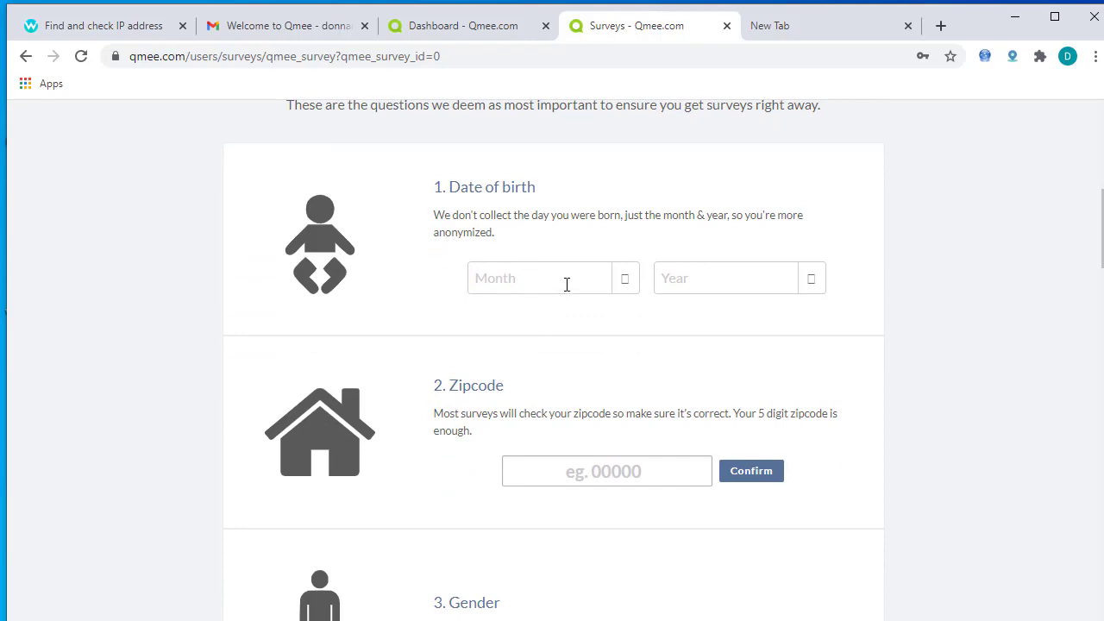
click(547, 279)
click(749, 274)
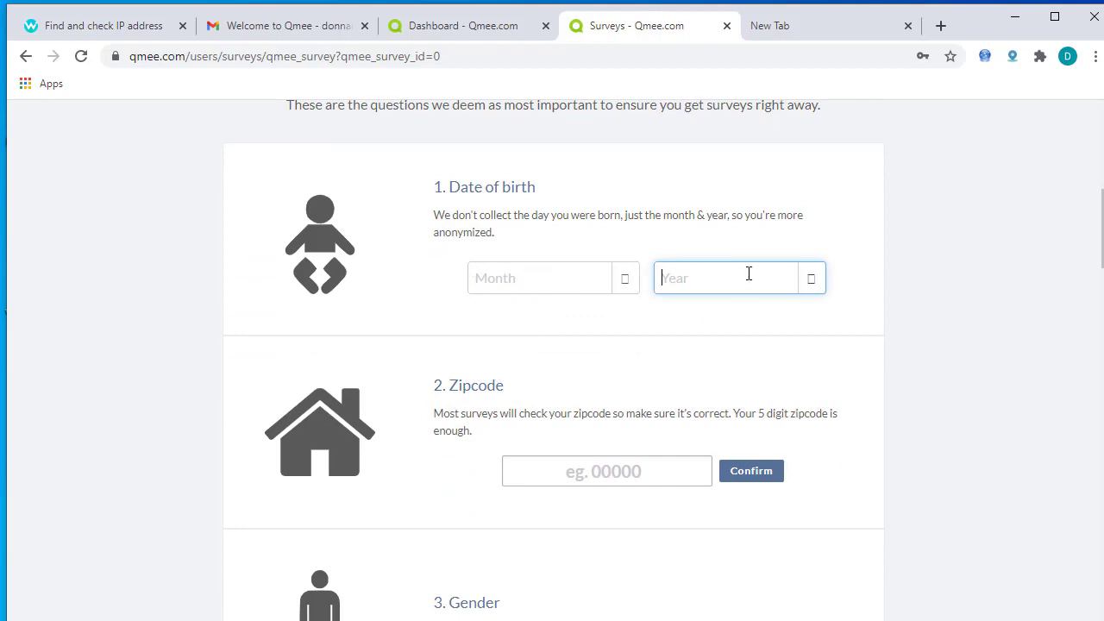
click(552, 281)
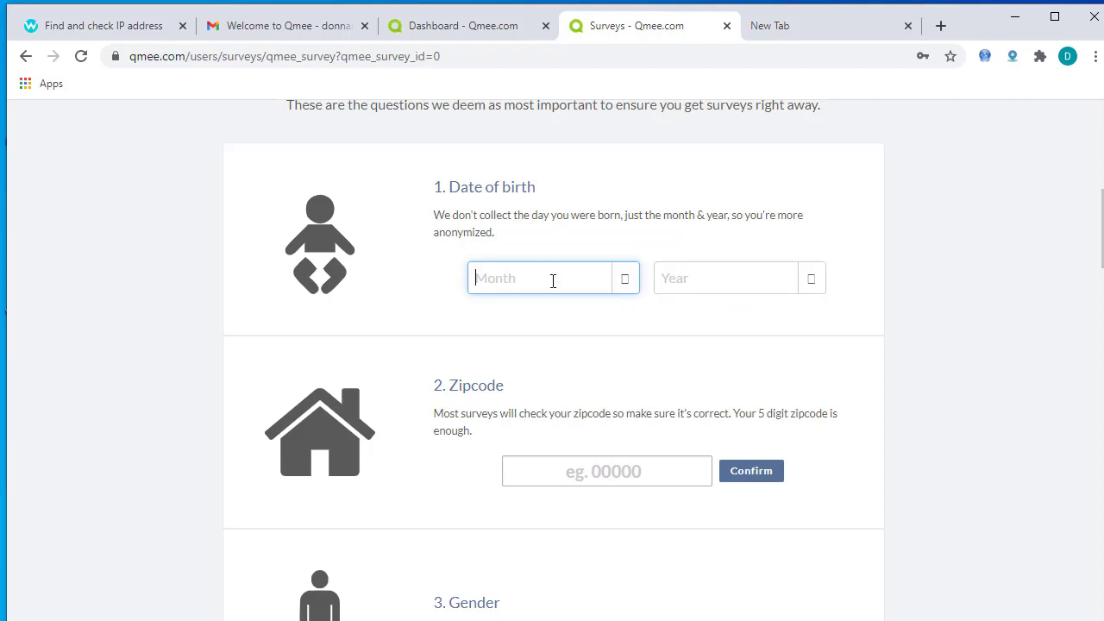
text(07)
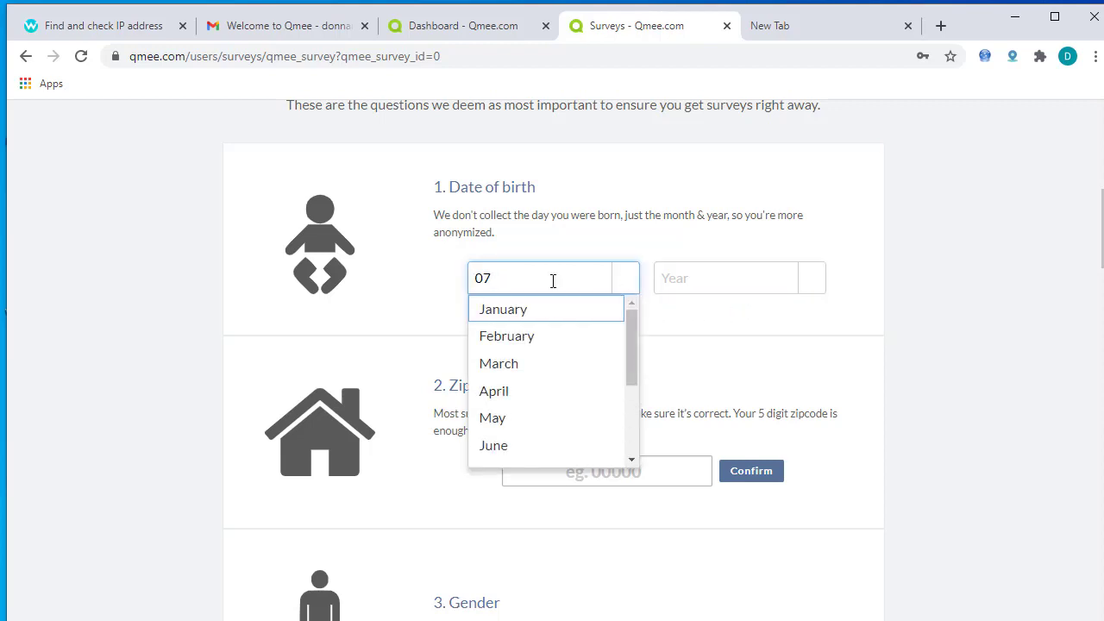
scroll(519, 439, down, 1)
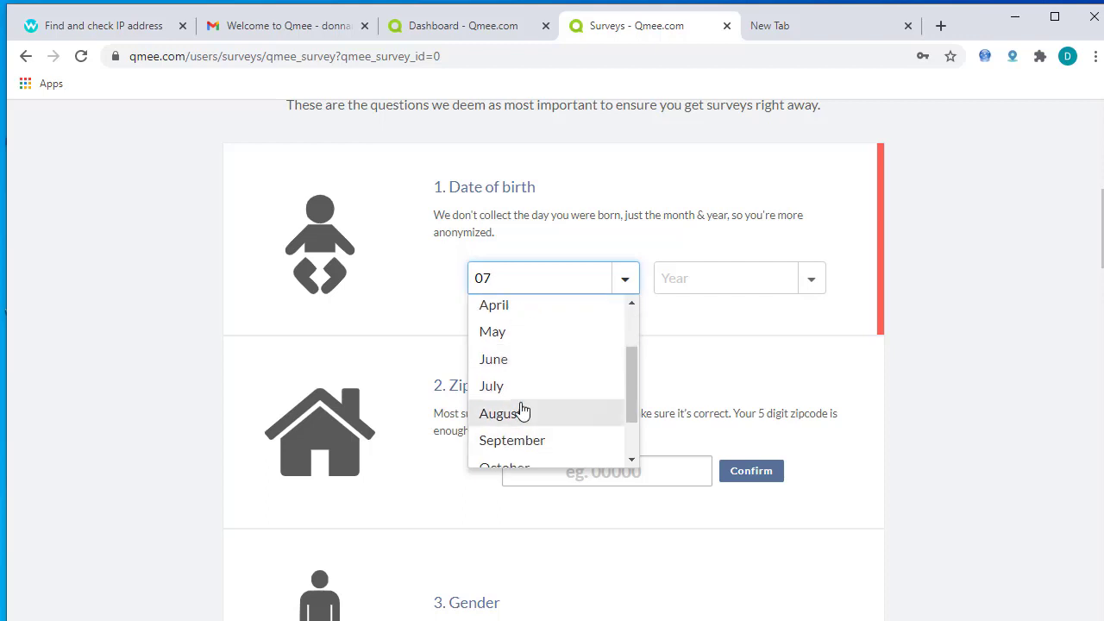
click(524, 386)
click(719, 278)
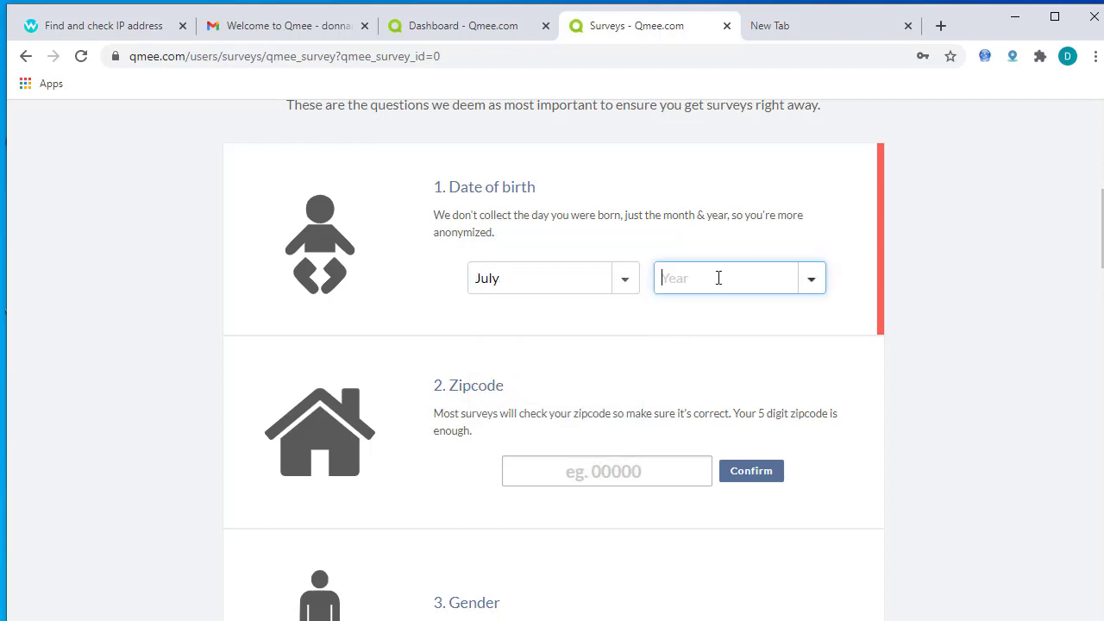
text(1980)
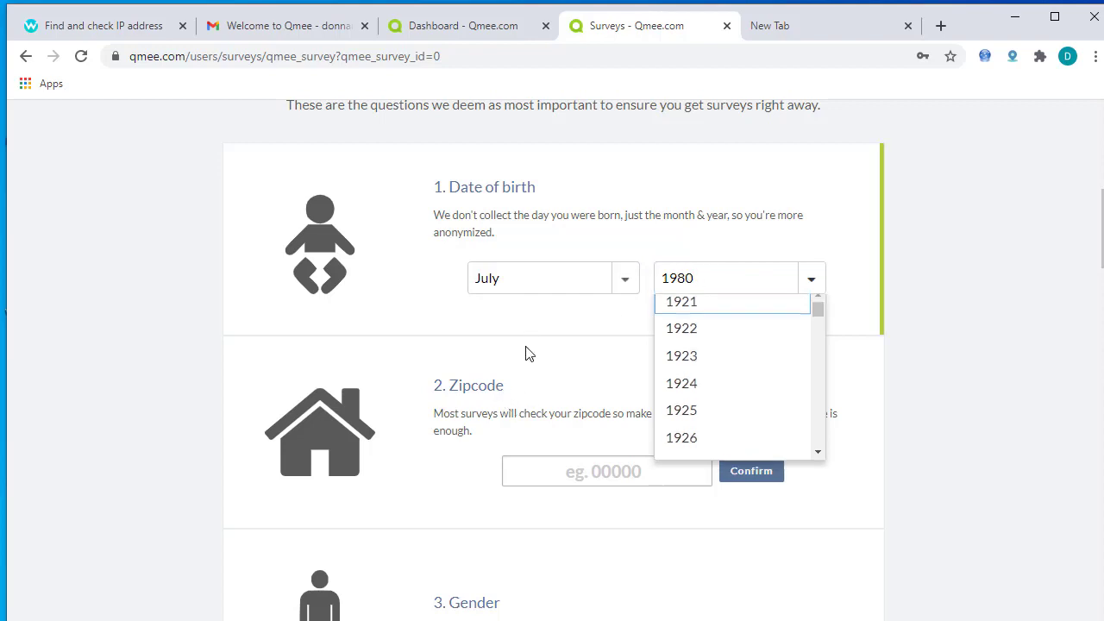
click(577, 473)
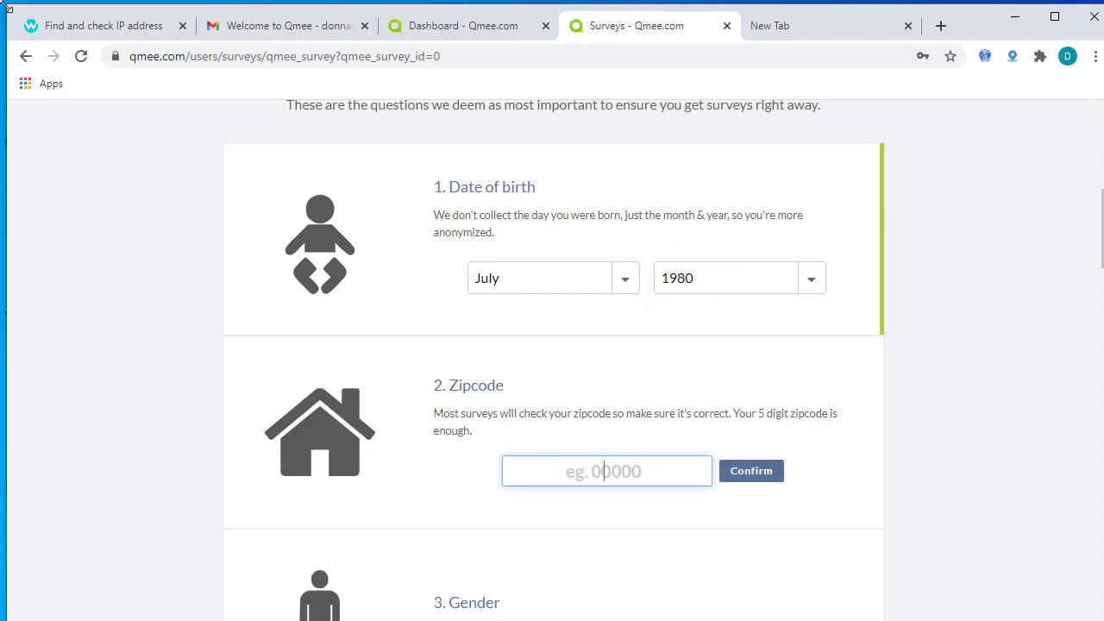
Switch to the Whoer IP check page and copy the ZIP code from its Location details
click(57, 26)
scroll(300, 412, up, 2)
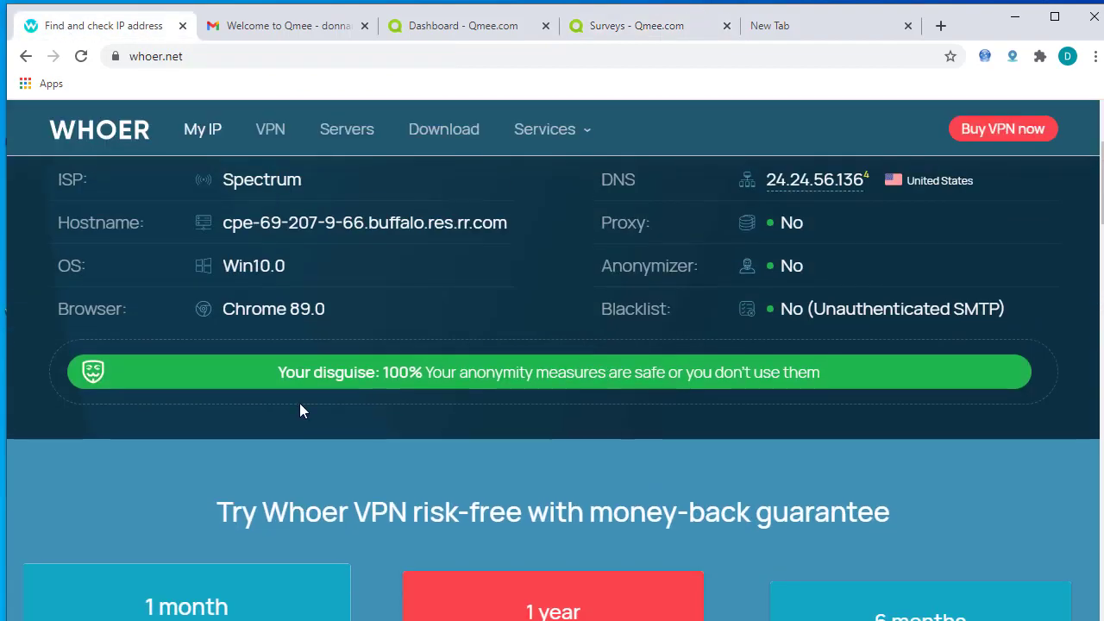
scroll(300, 411, up, 2)
scroll(306, 423, down, 10)
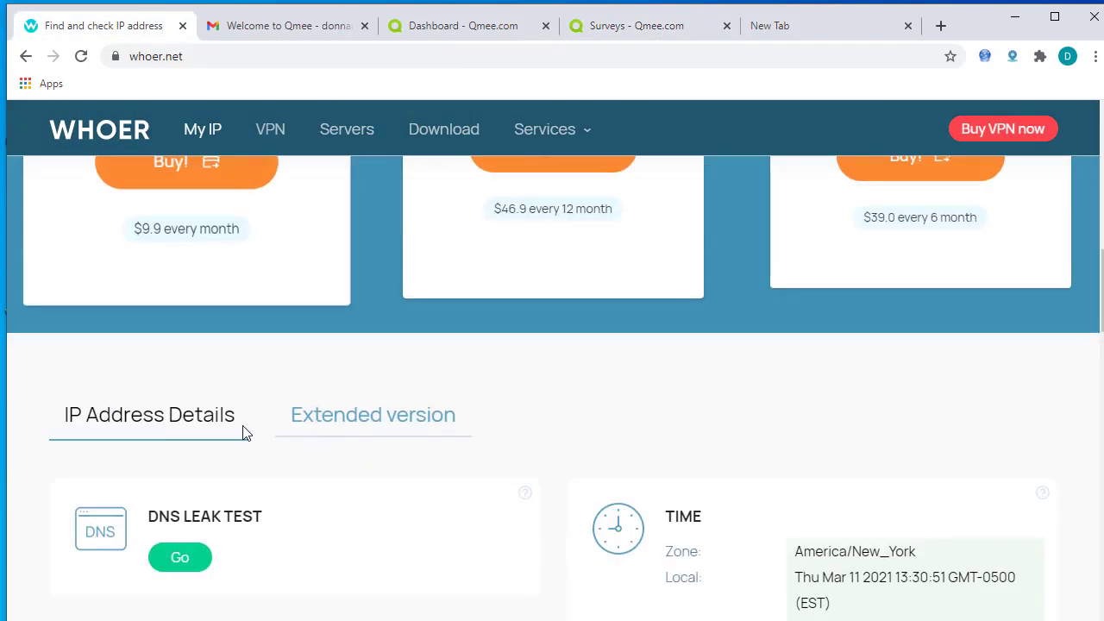
scroll(246, 427, down, 5)
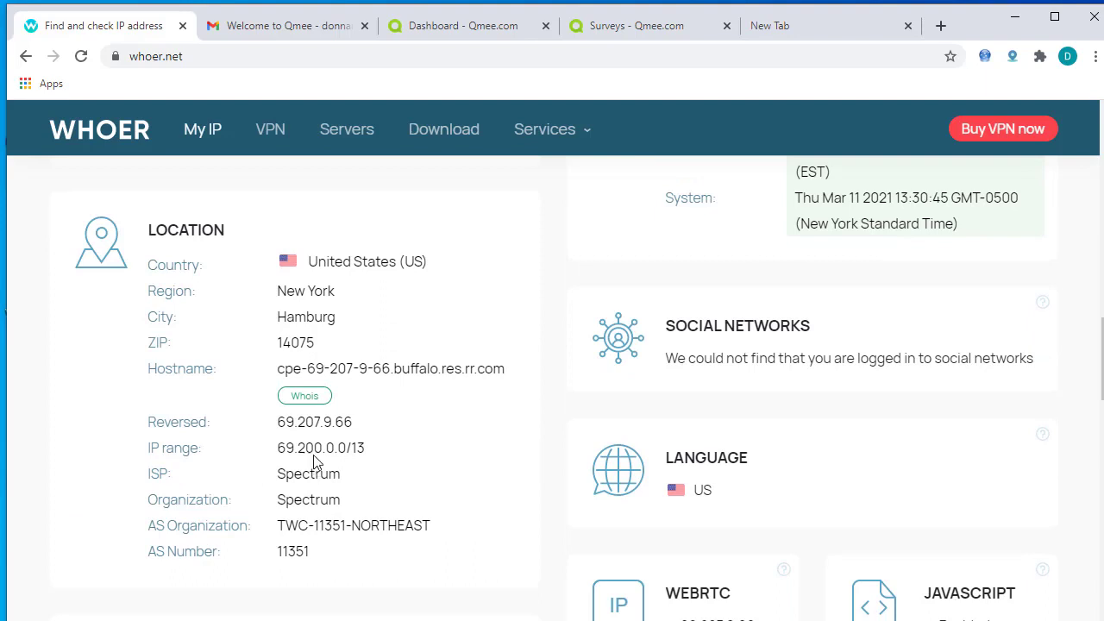
double_click(294, 345)
right_click(294, 347)
click(318, 362)
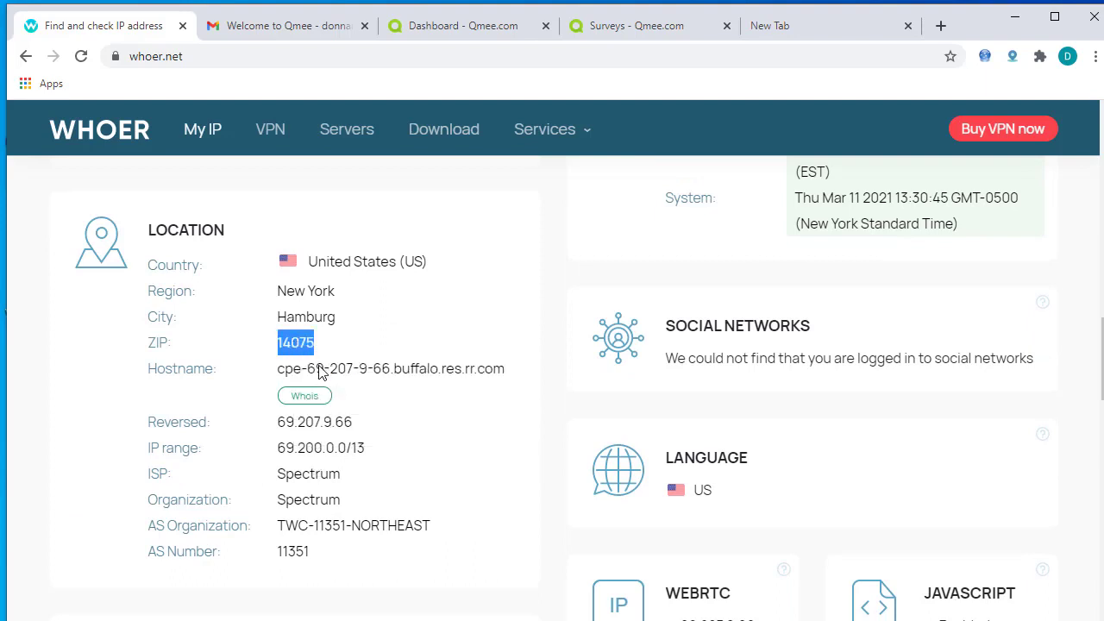
Return to the Qmee survey, paste the copied ZIP code as the Zipcode answer and confirm it
click(630, 25)
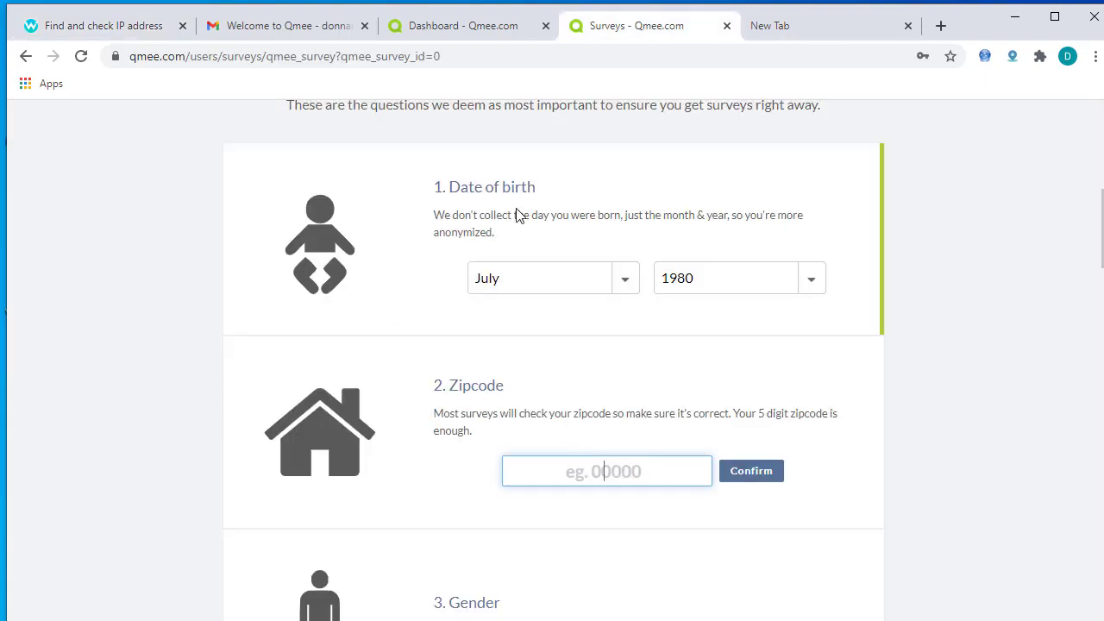
right_click(590, 470)
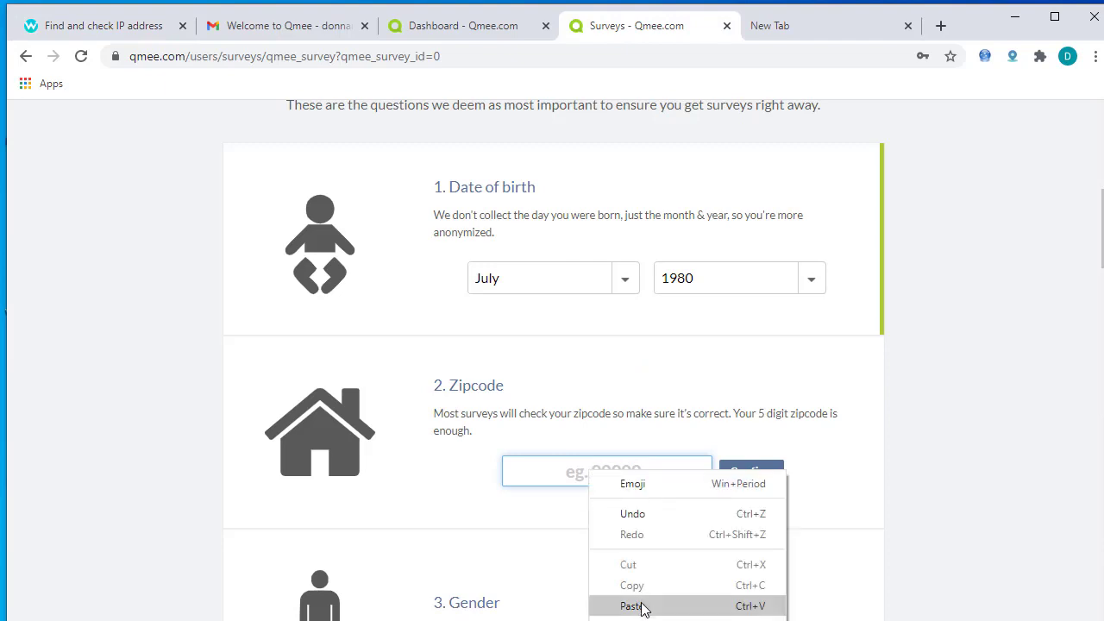
click(641, 606)
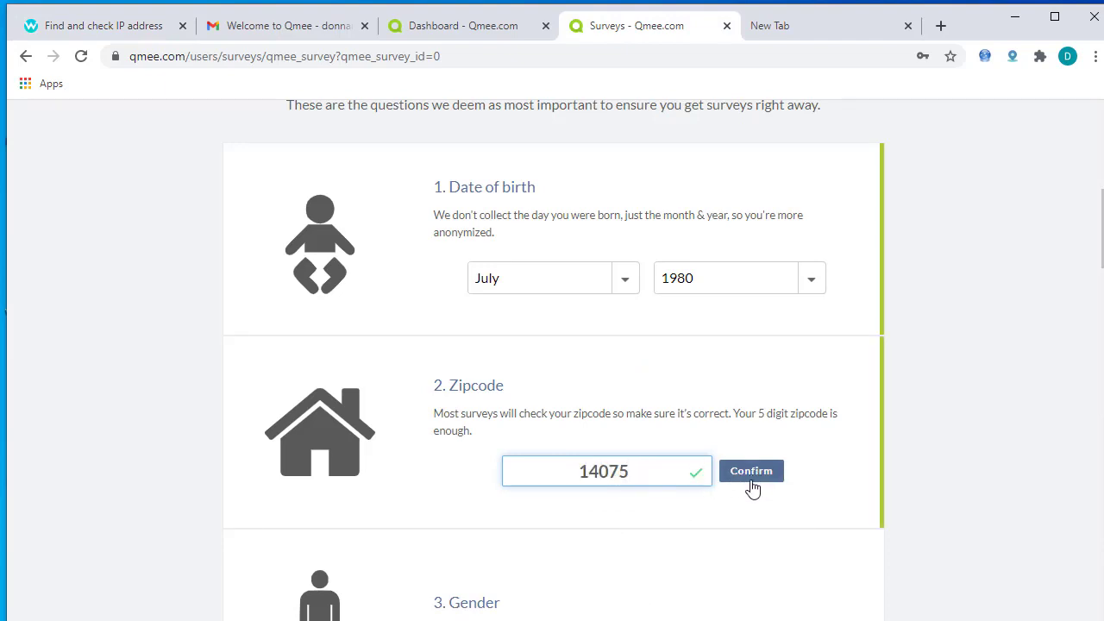
click(753, 476)
Answer the Gender question with Male and set the Marital status to Married
scroll(634, 544, down, 3)
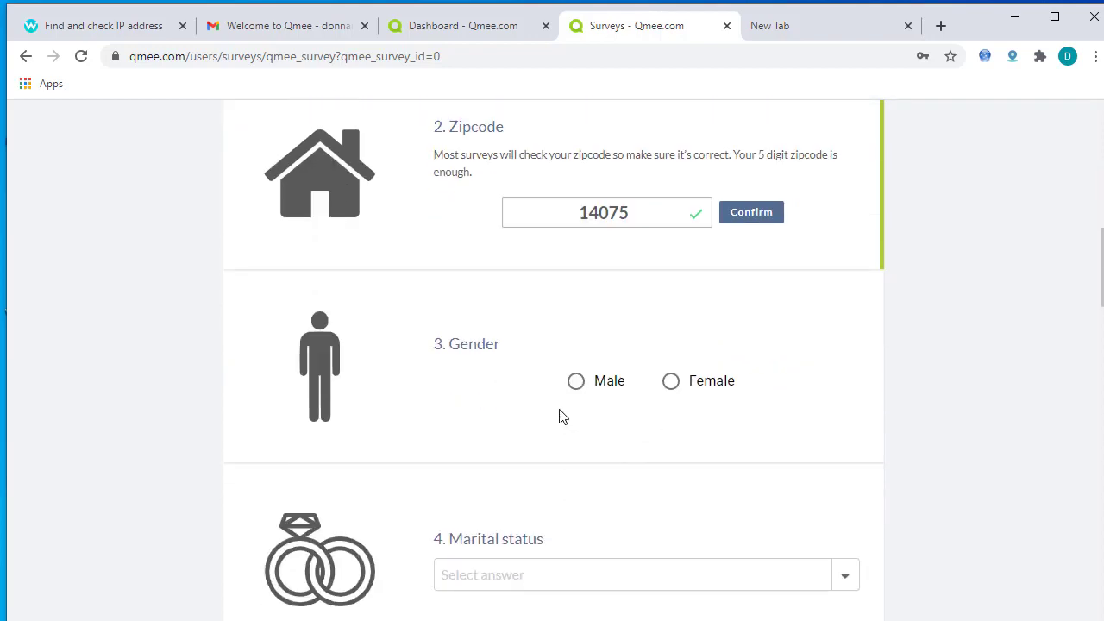
click(576, 382)
scroll(583, 532, down, 1)
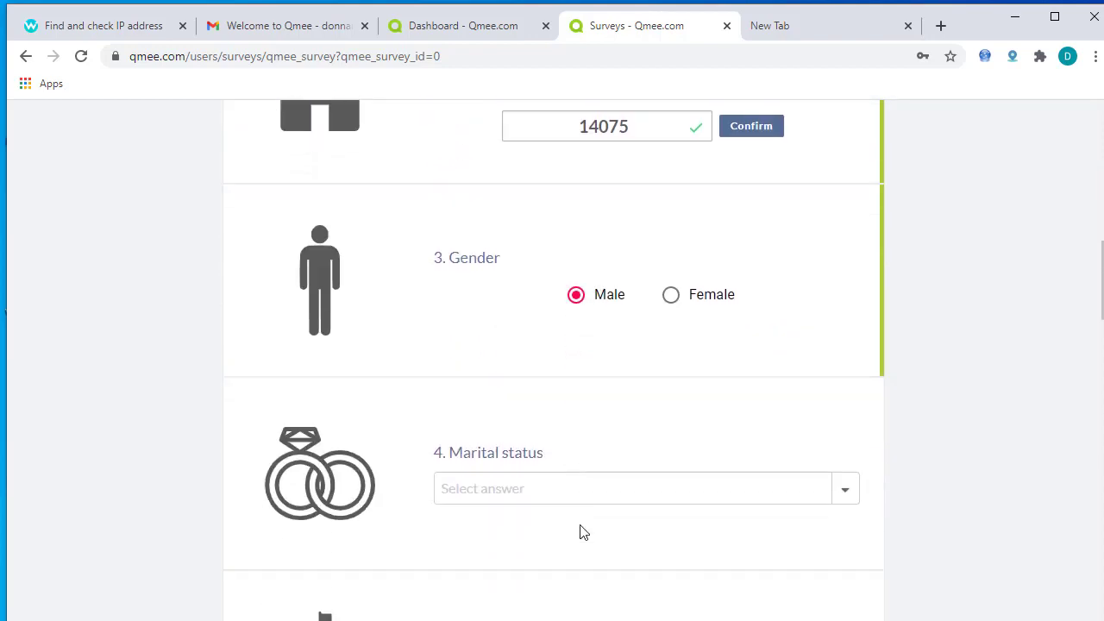
click(555, 496)
scroll(603, 483, down, 2)
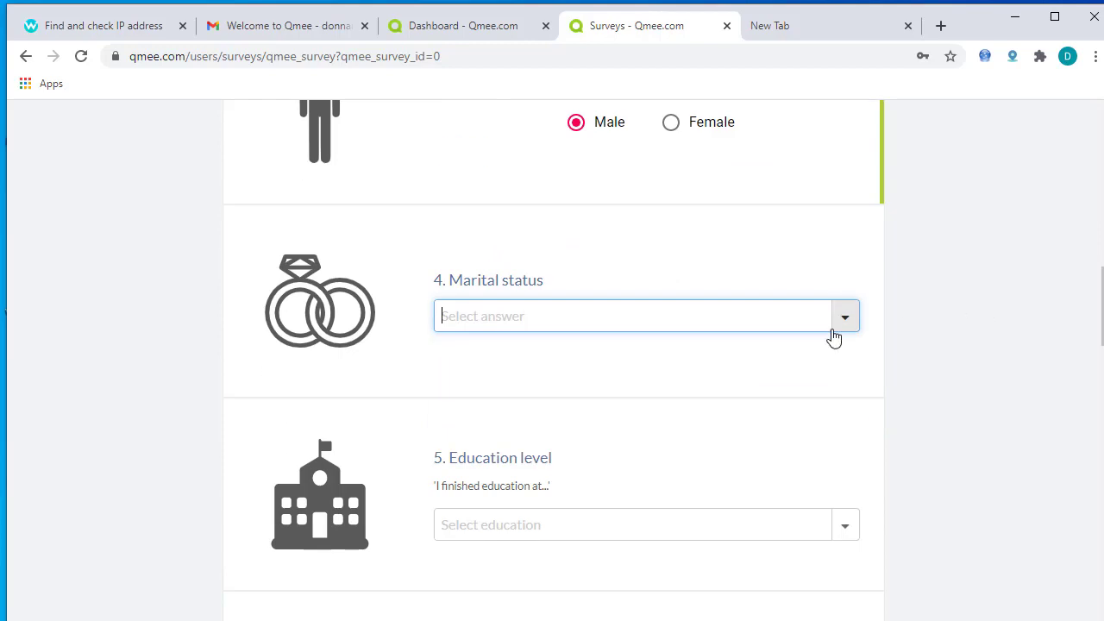
click(843, 332)
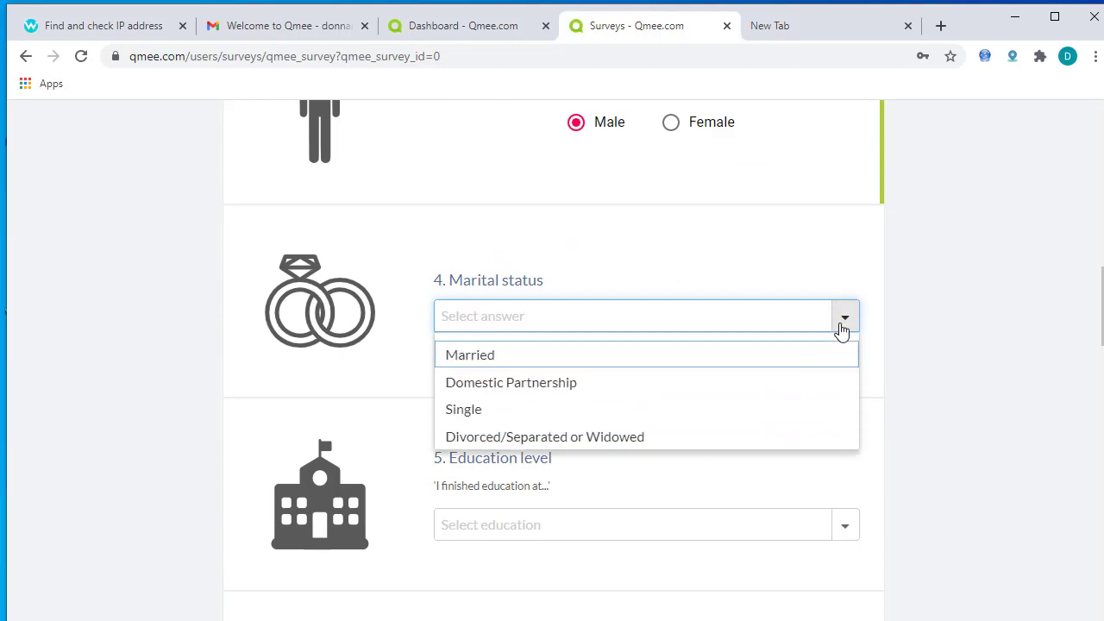
click(636, 363)
Set the Education level answer to Postgraduate
scroll(526, 414, down, 2)
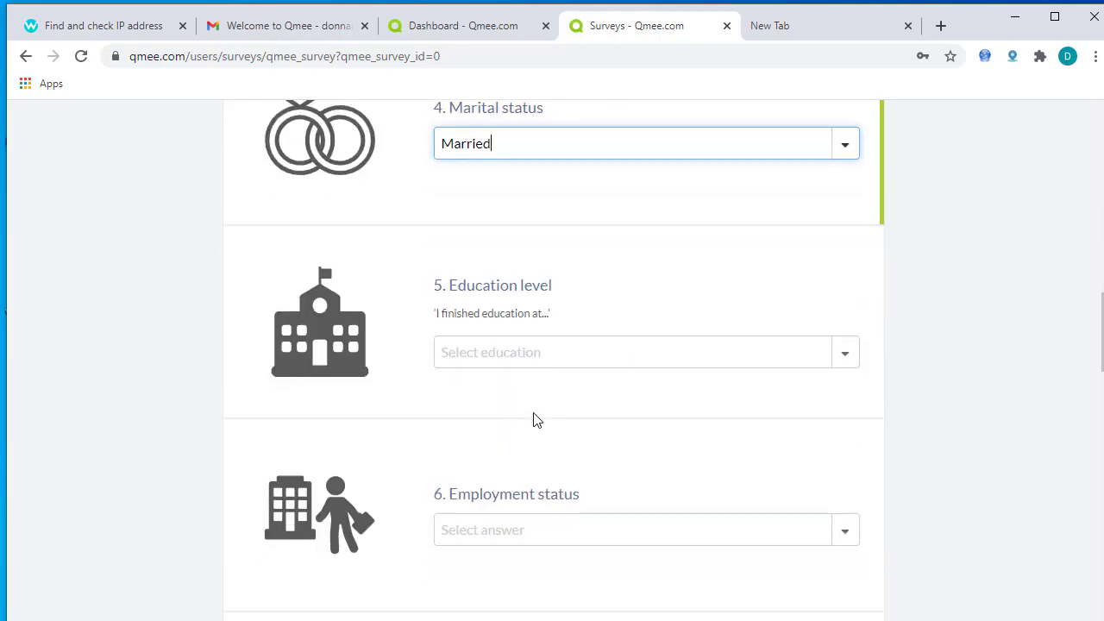
click(842, 355)
scroll(628, 488, down, 1)
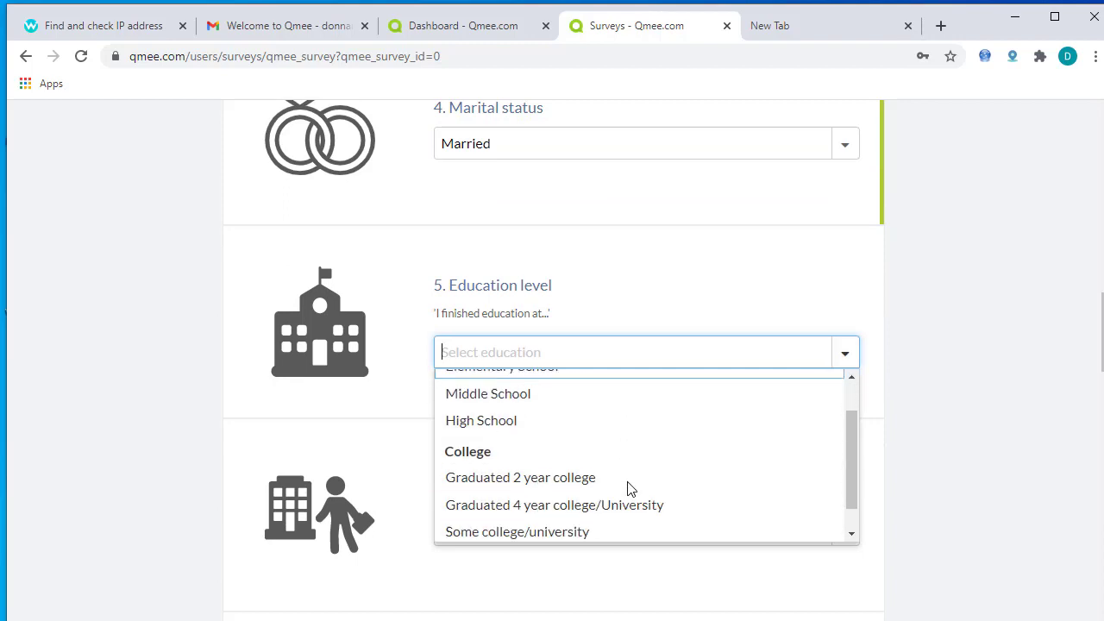
scroll(628, 488, down, 3)
click(523, 443)
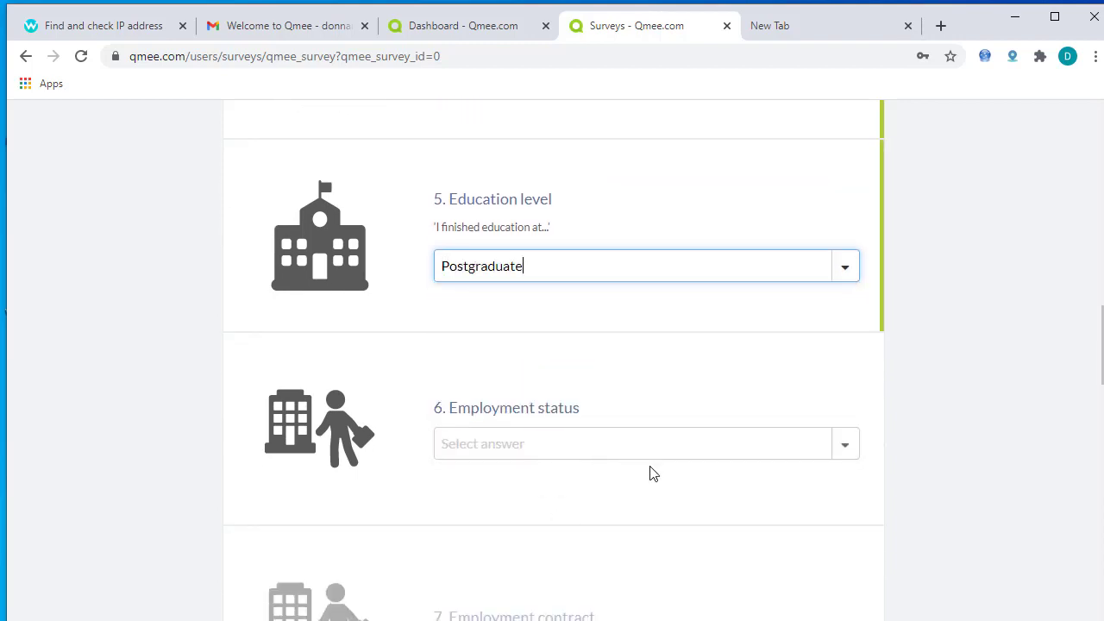
Set the Employment status to Employed and the Employment contract to Employed full-time
click(842, 445)
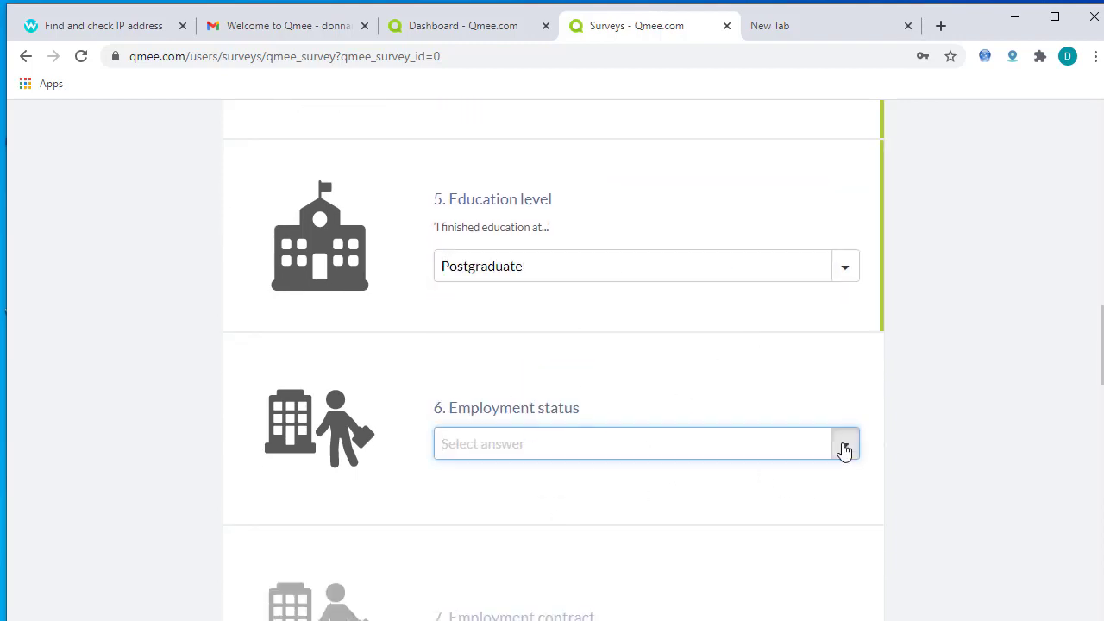
scroll(600, 500, down, 2)
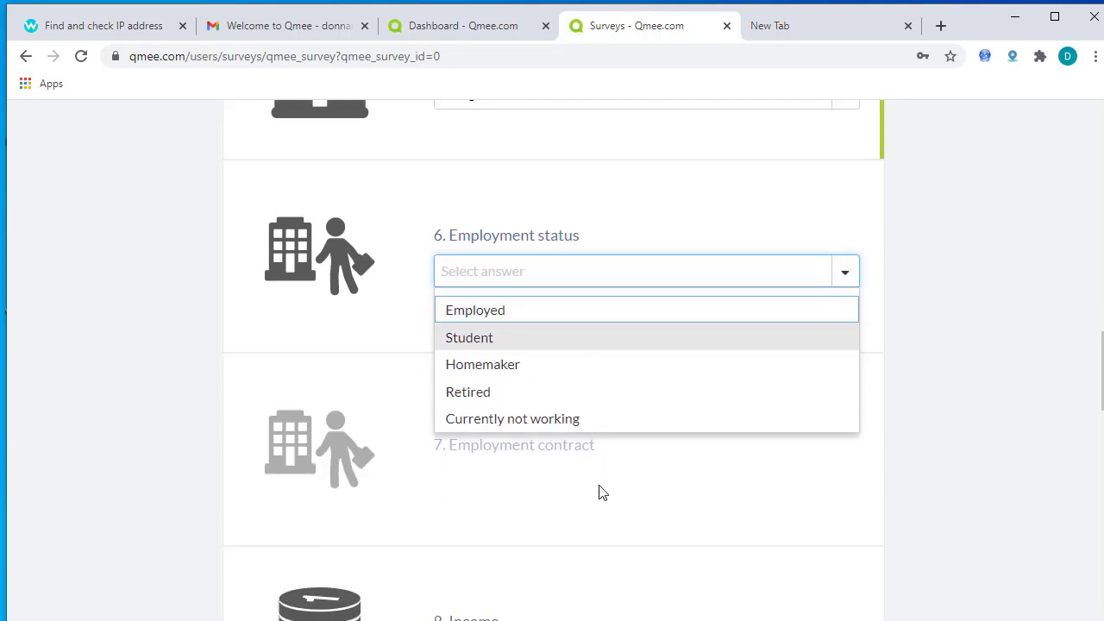
click(509, 312)
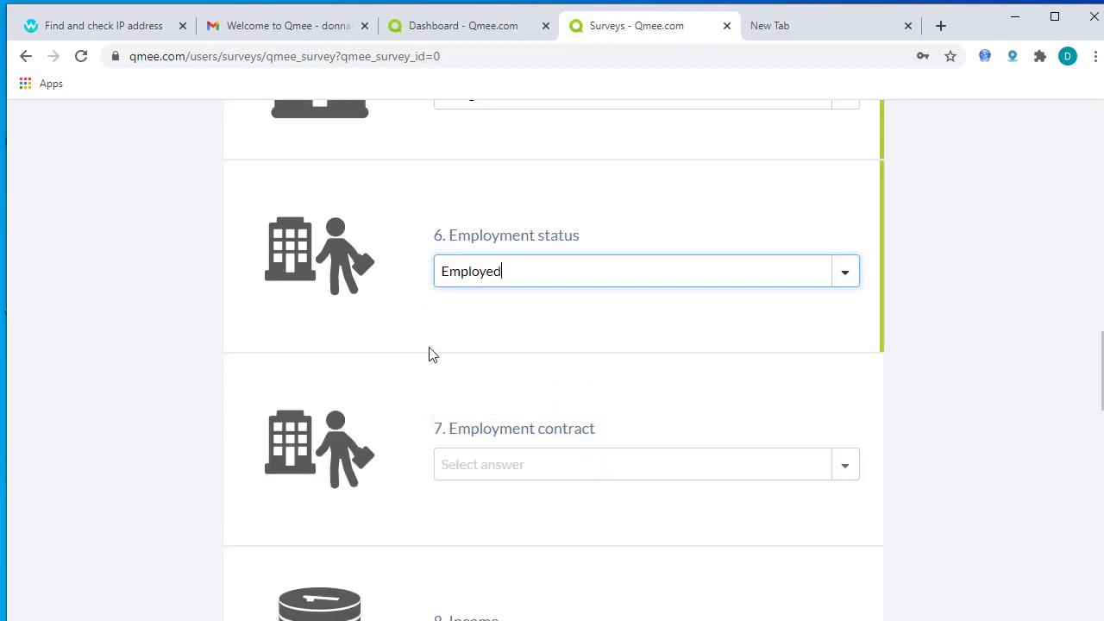
click(844, 466)
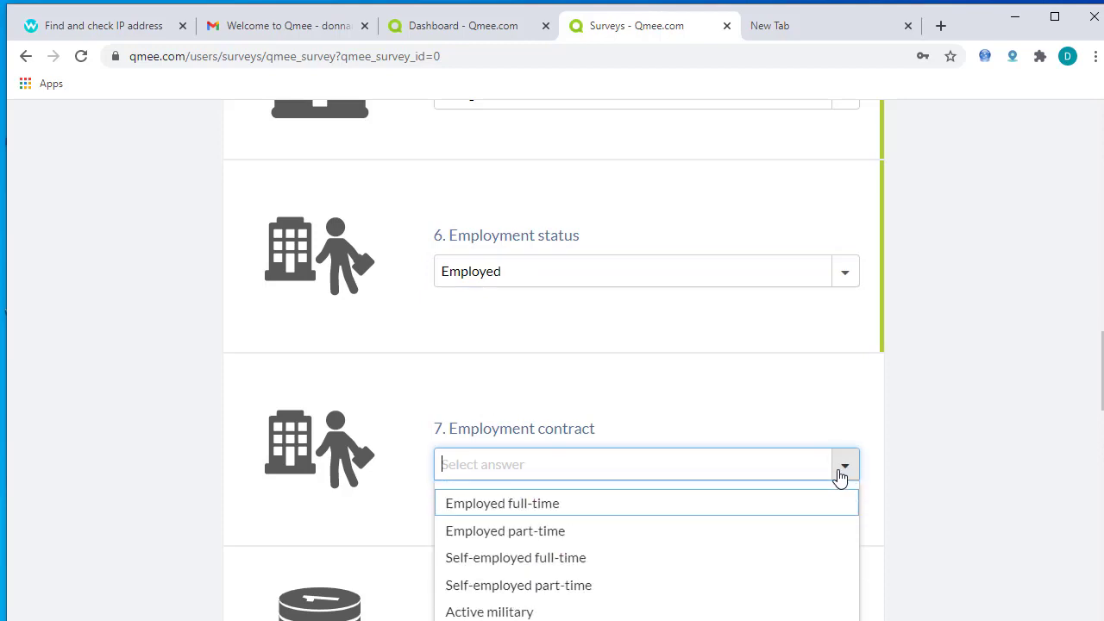
click(646, 517)
Look through the salary brackets of the Income question and choose $85,000 - $89,999
scroll(582, 428, down, 4)
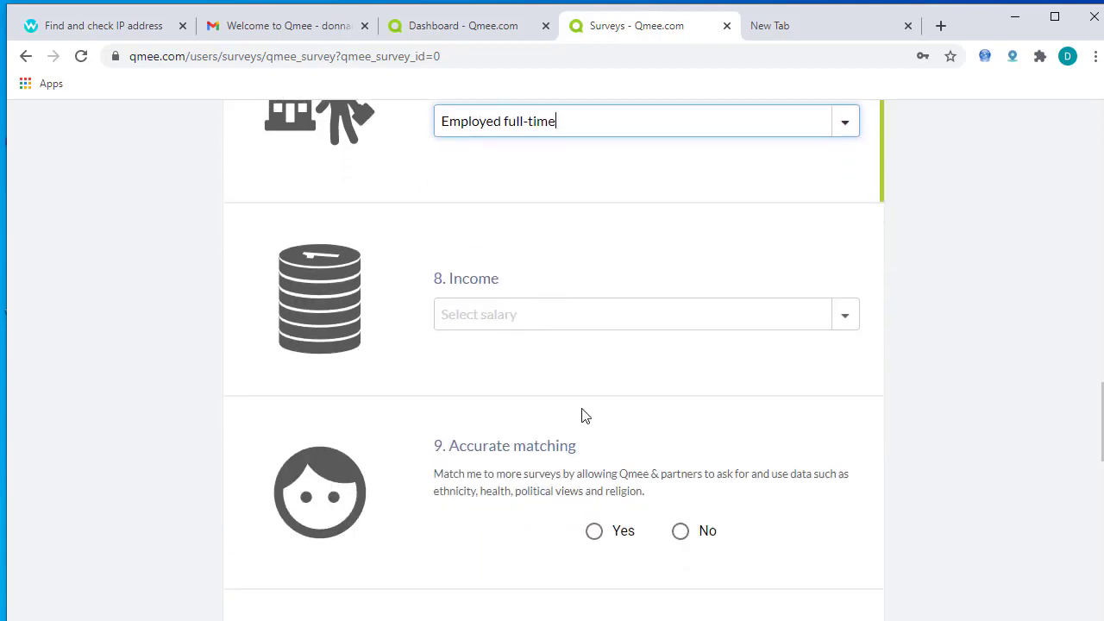
click(847, 313)
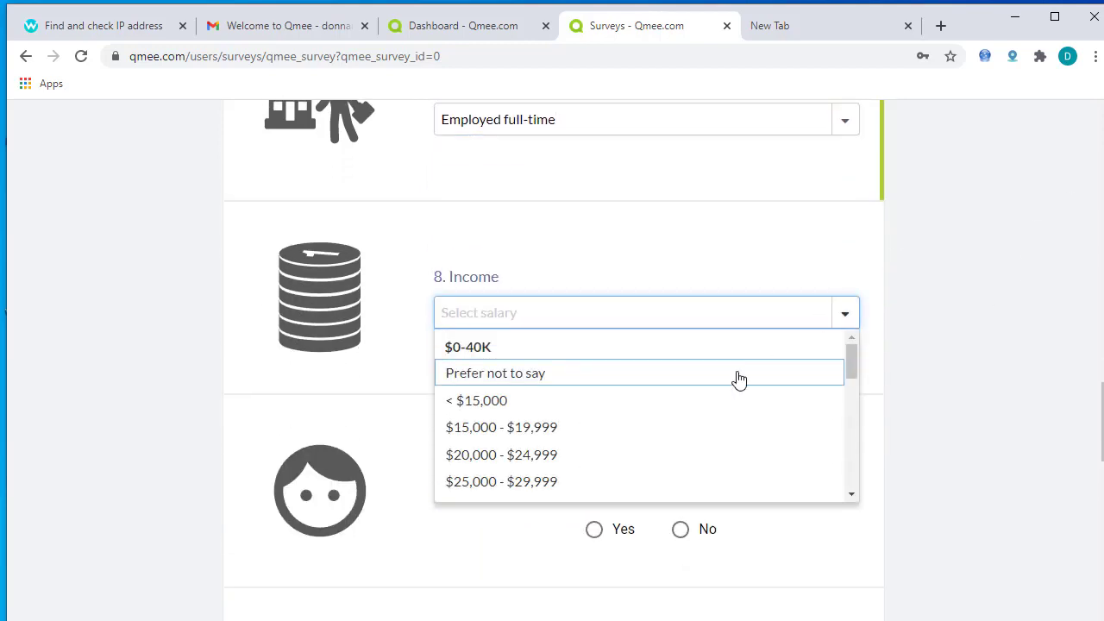
scroll(658, 463, down, 2)
scroll(655, 463, down, 2)
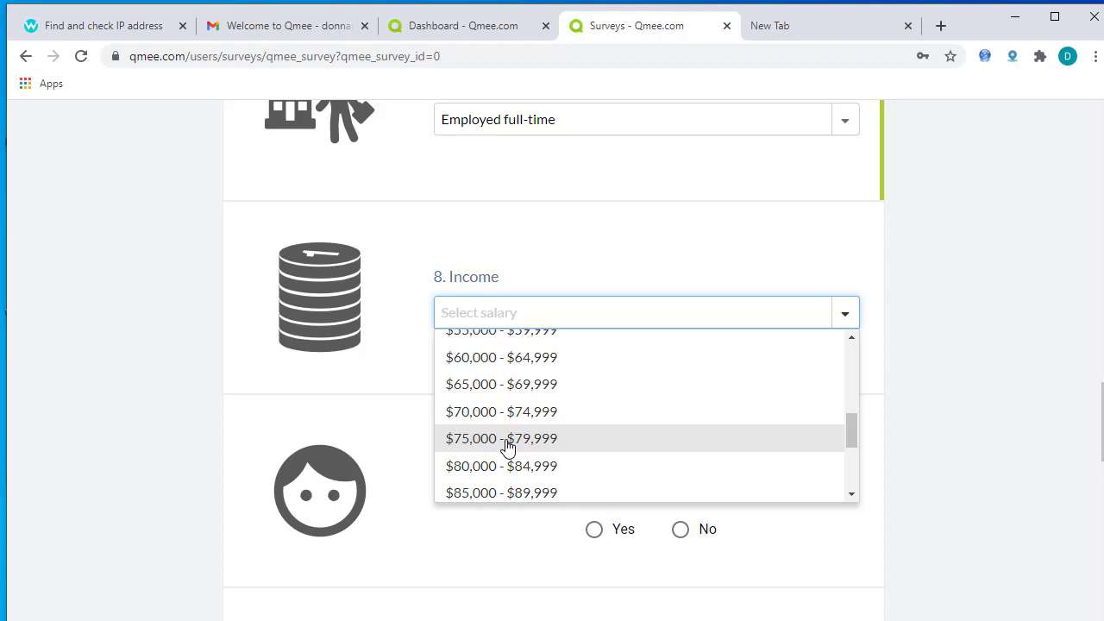
scroll(507, 447, down, 3)
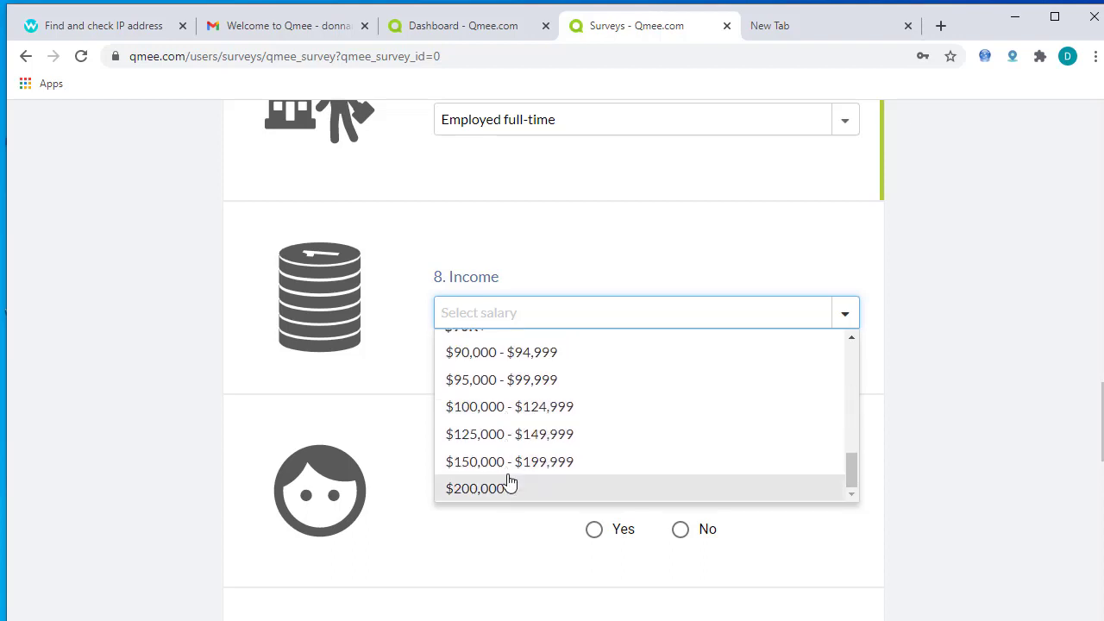
scroll(508, 479, up, 3)
scroll(480, 466, down, 3)
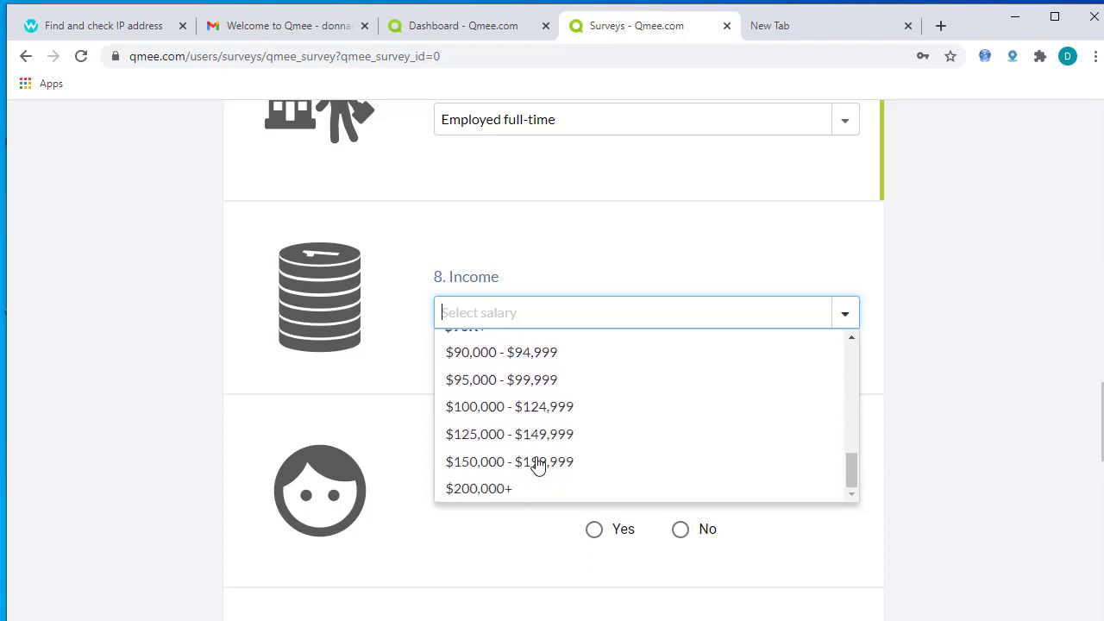
scroll(537, 464, up, 3)
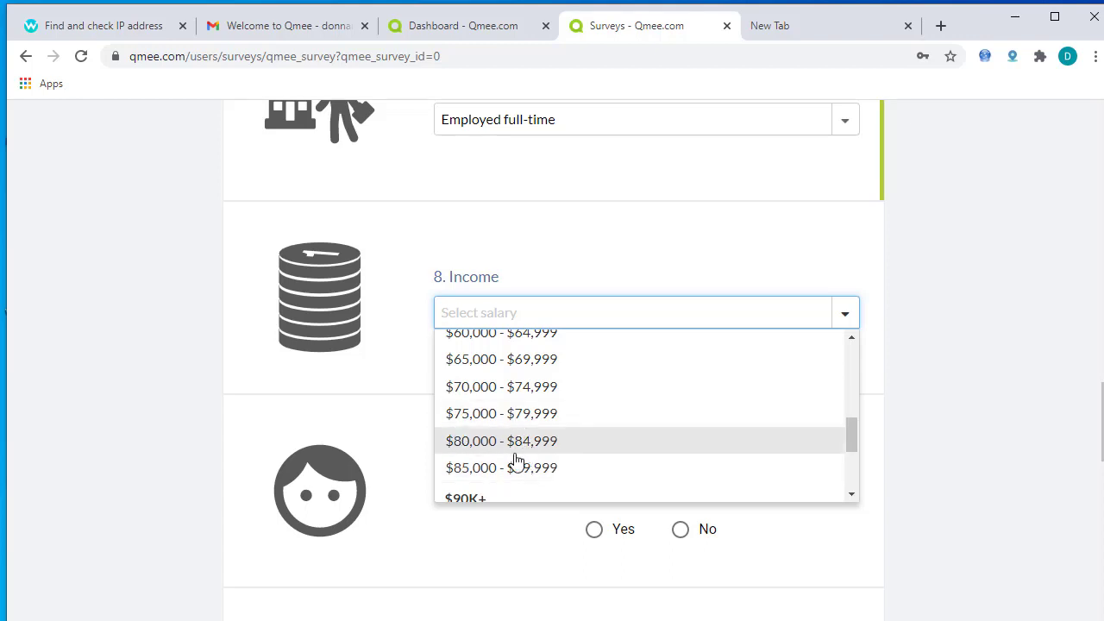
scroll(515, 462, down, 5)
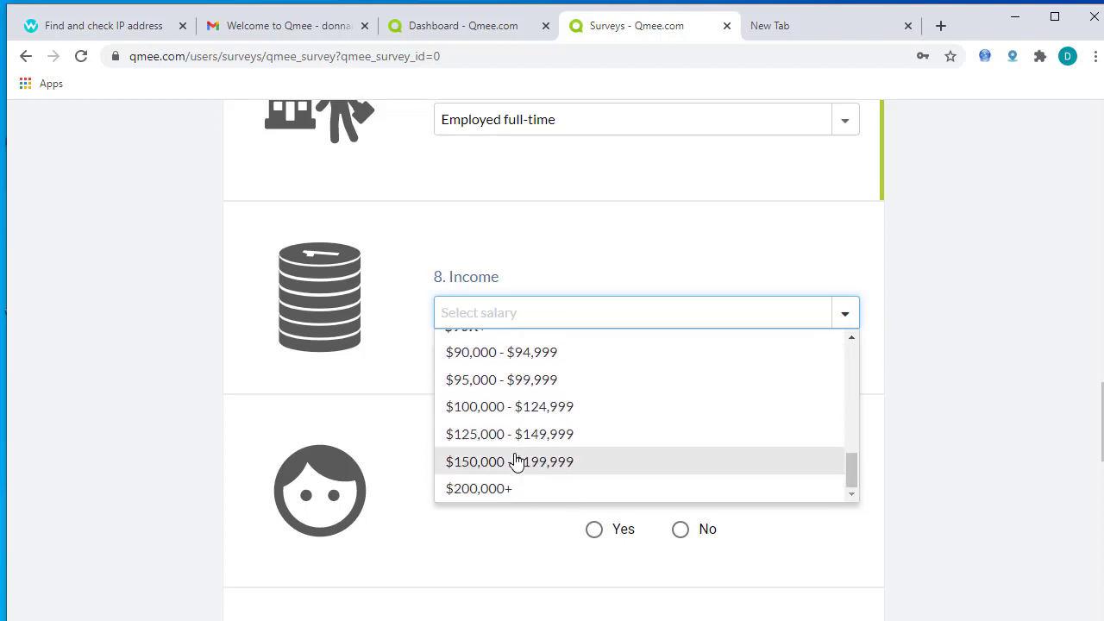
scroll(516, 462, down, 2)
scroll(514, 459, up, 5)
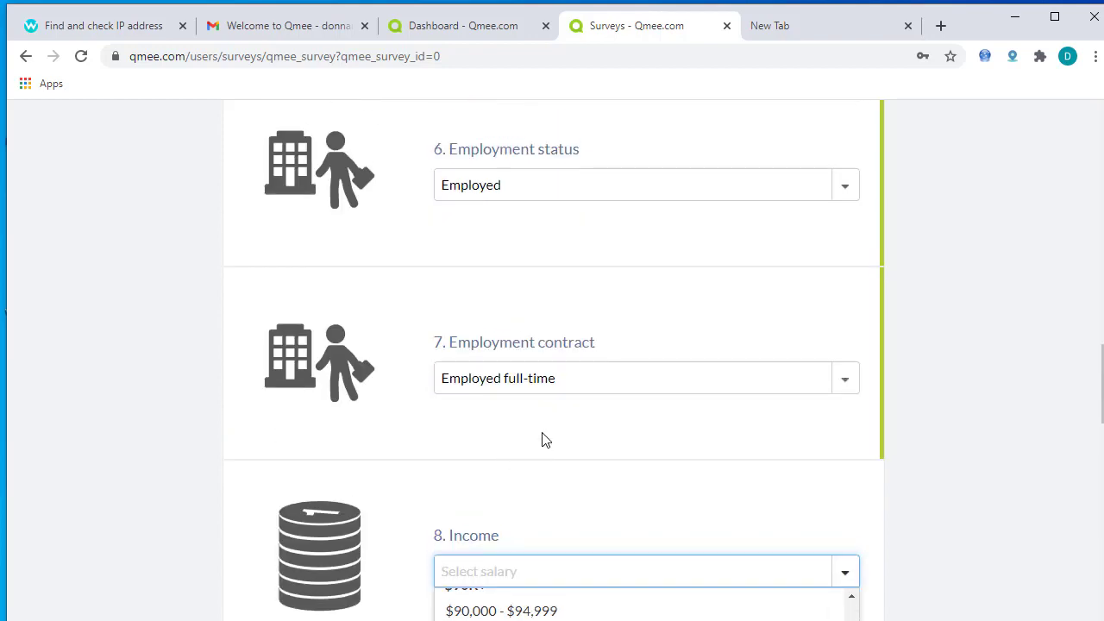
scroll(545, 440, down, 3)
scroll(543, 436, up, 3)
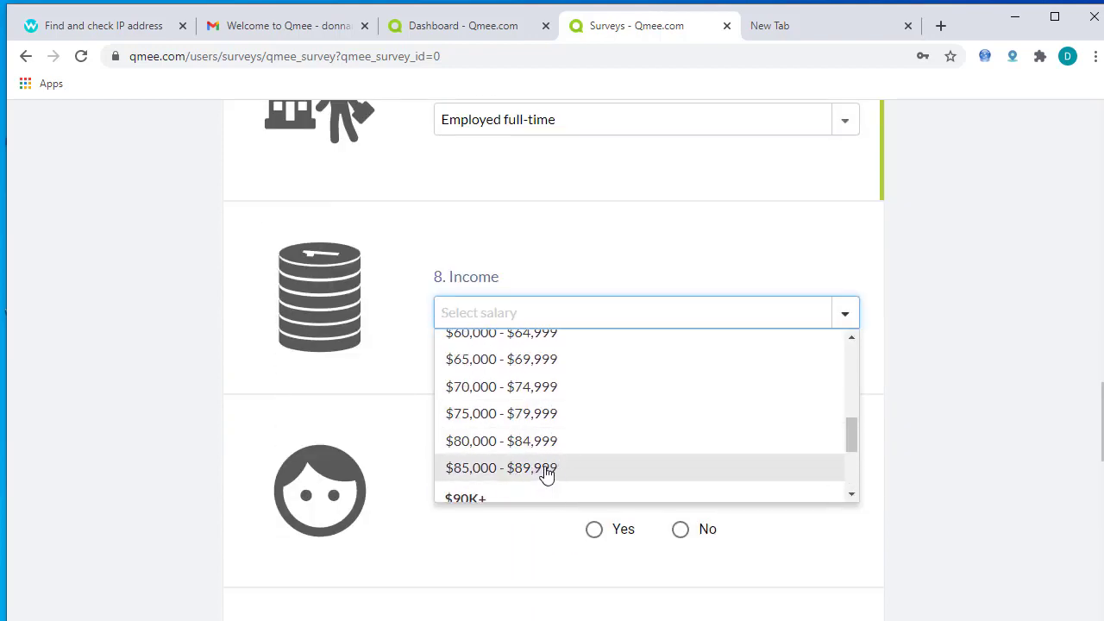
click(541, 470)
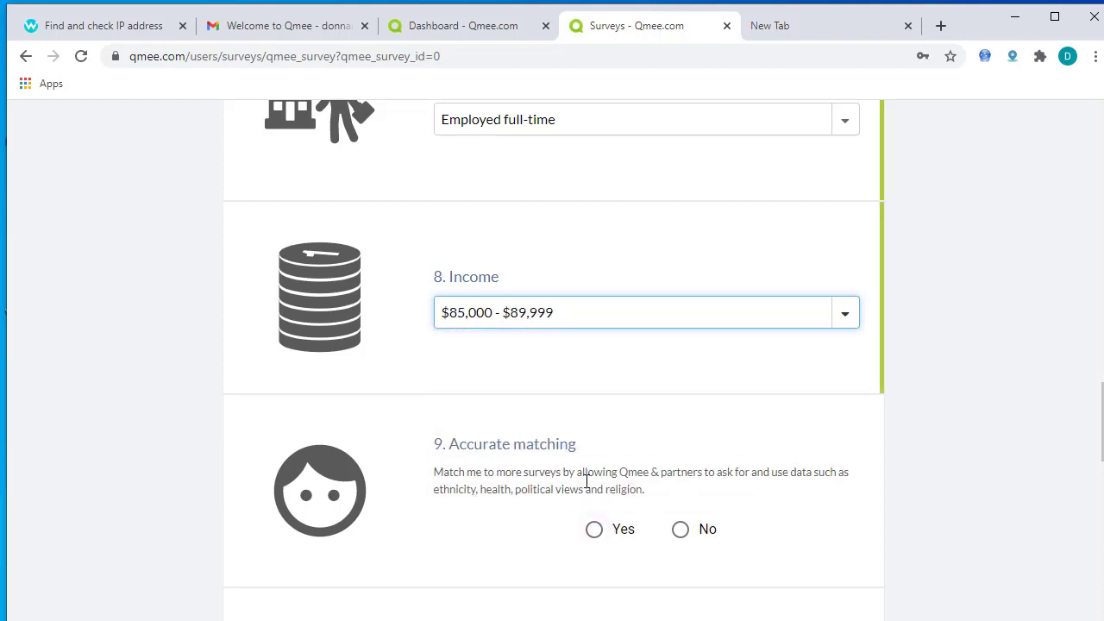
Answer Yes to the Accurate matching question about sharing ethnicity, health, political and religious data
scroll(587, 480, down, 2)
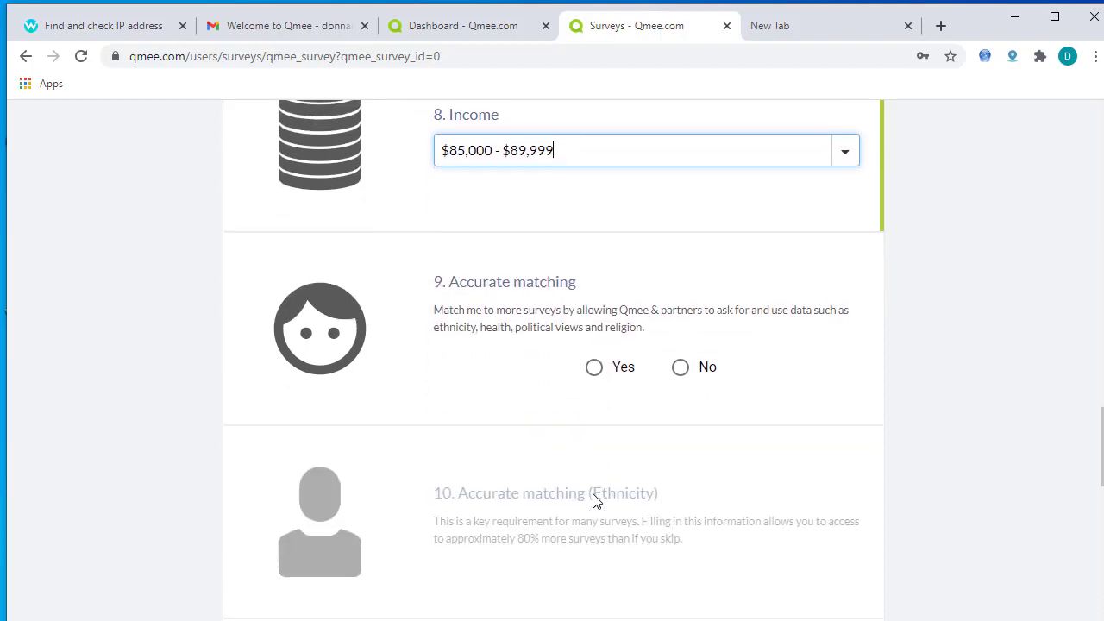
click(613, 359)
scroll(652, 443, down, 2)
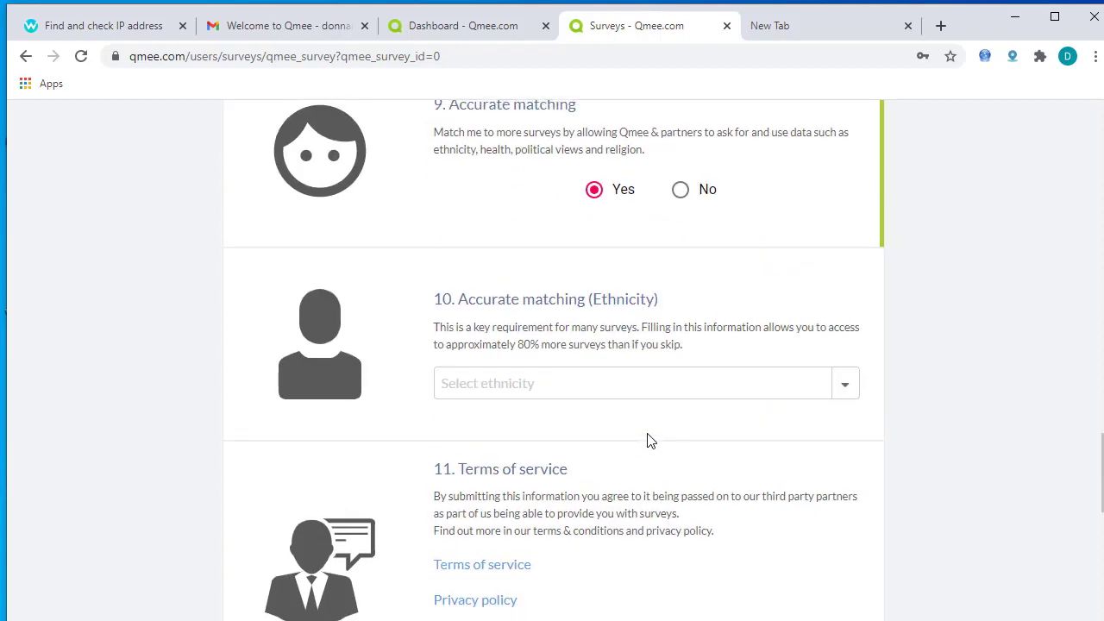
Examine the Accurate matching question's description of which data Qmee and its partners may ask for and use
scroll(651, 442, up, 1)
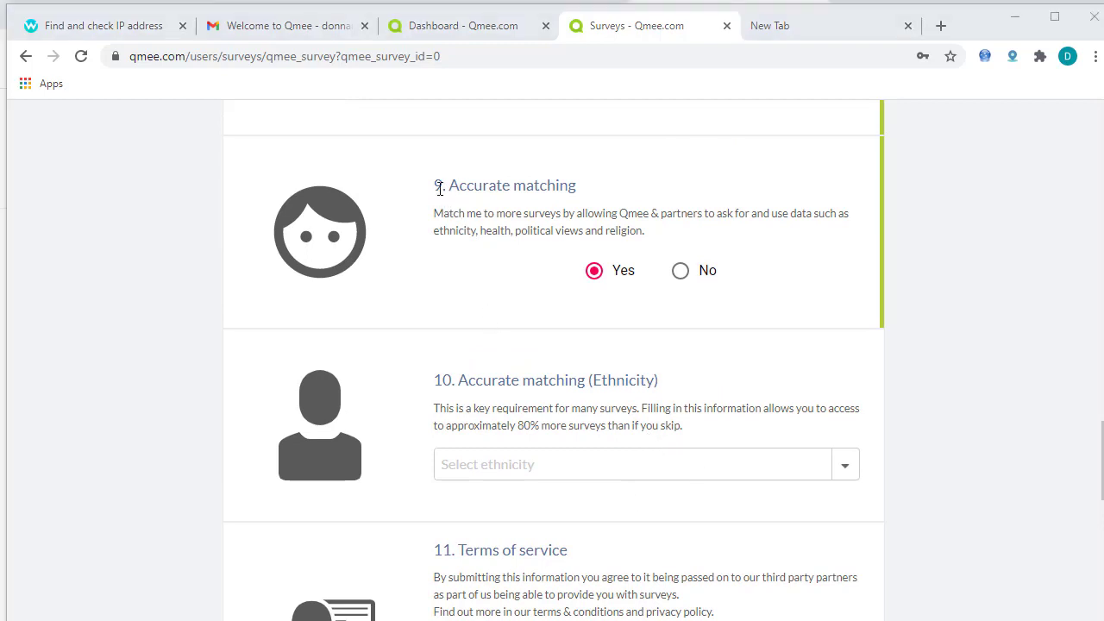
drag(439, 188, 563, 213)
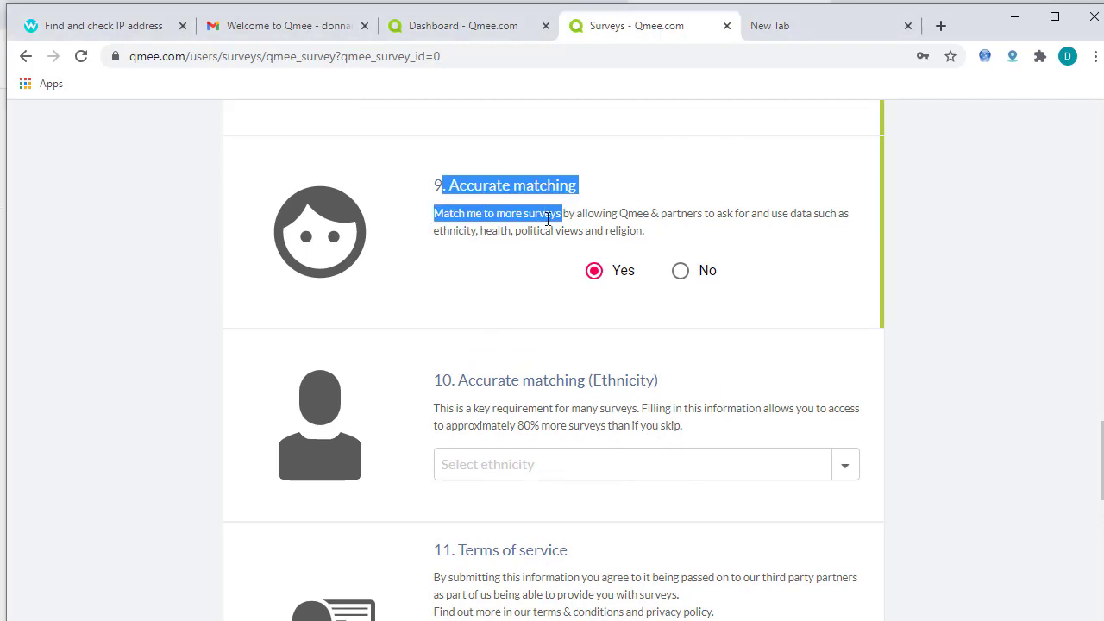
double_click(580, 215)
triple_click(580, 216)
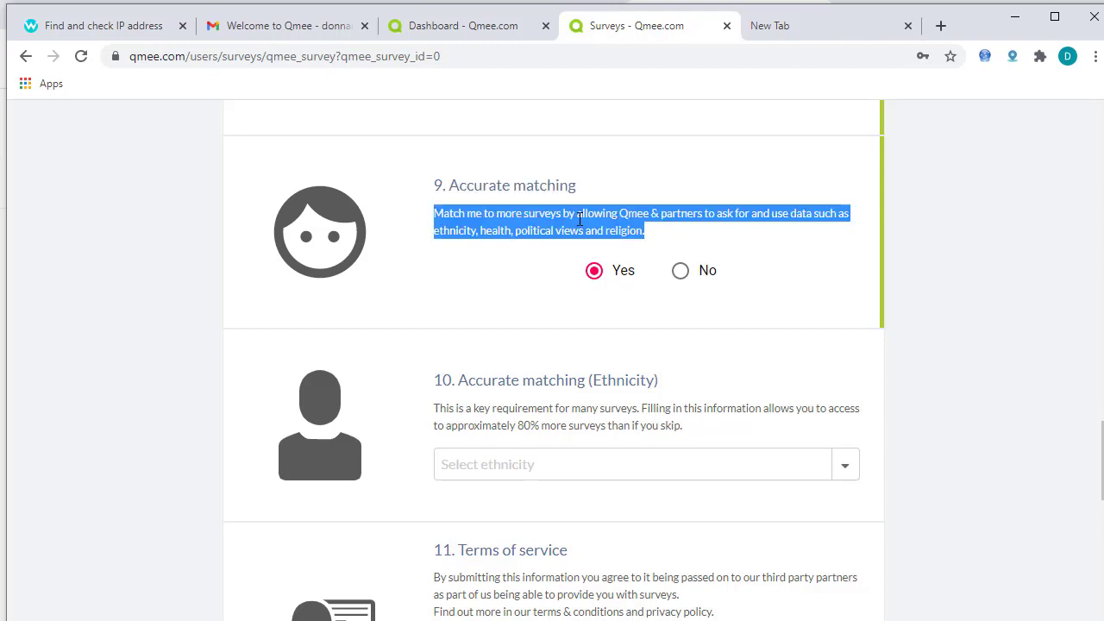
double_click(580, 216)
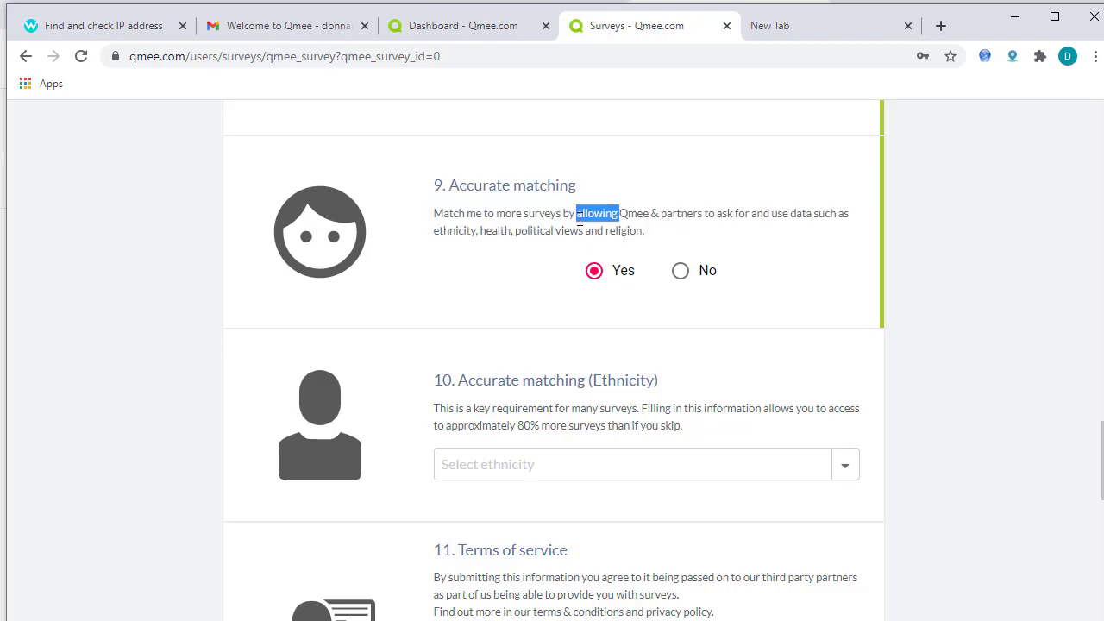
double_click(551, 231)
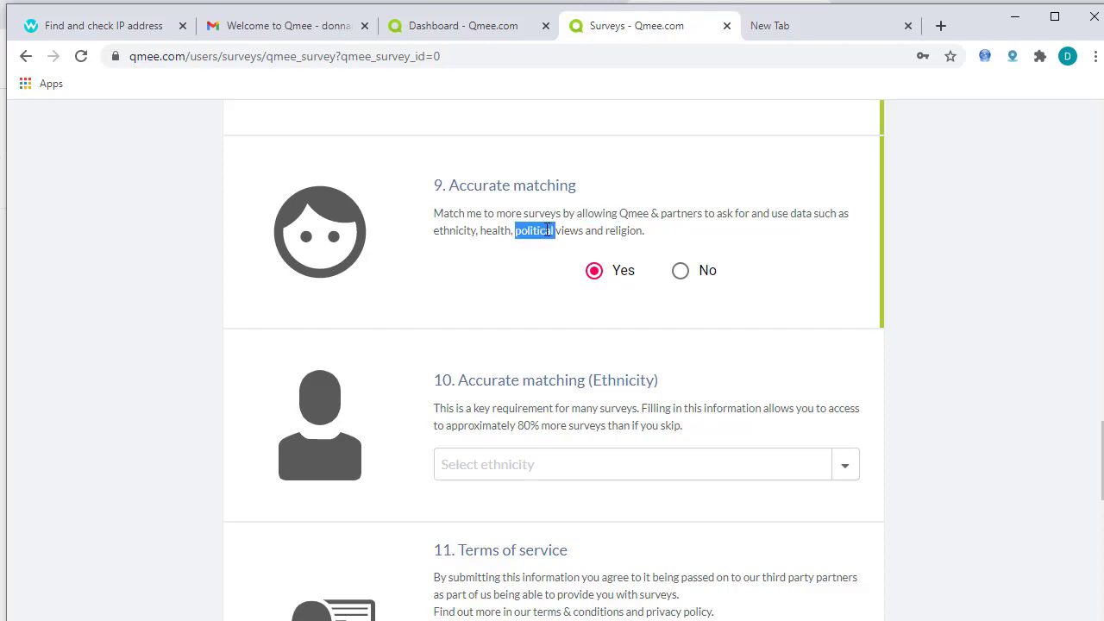
Read which kinds of personal data question 9 covers, from ethnicity and health to political views and religion
triple_click(551, 230)
double_click(558, 230)
click(606, 230)
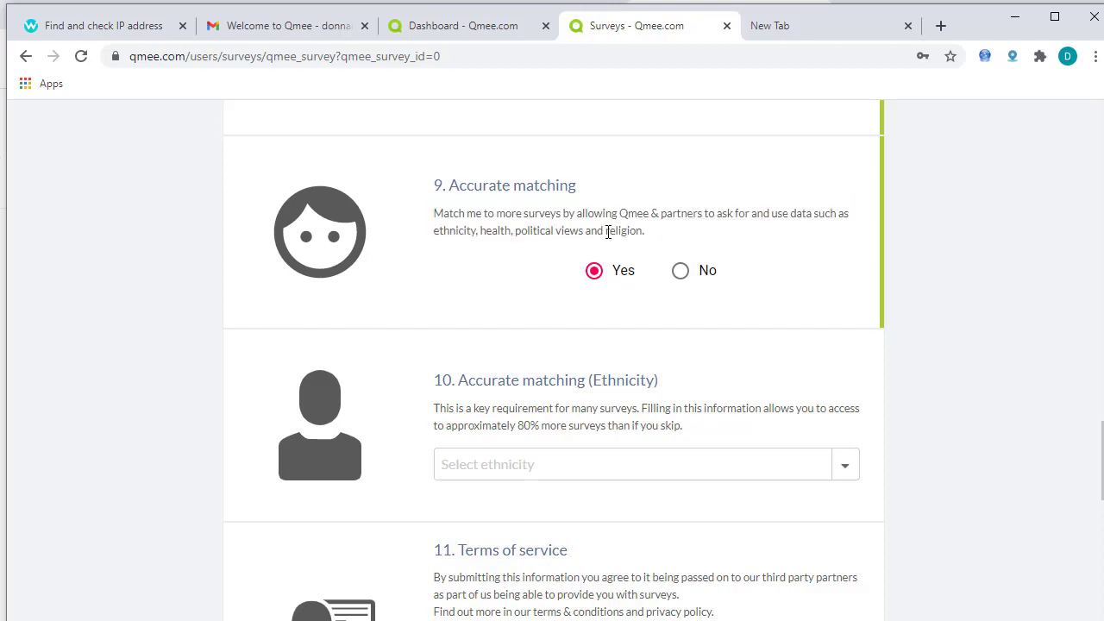
double_click(626, 230)
click(589, 230)
double_click(582, 233)
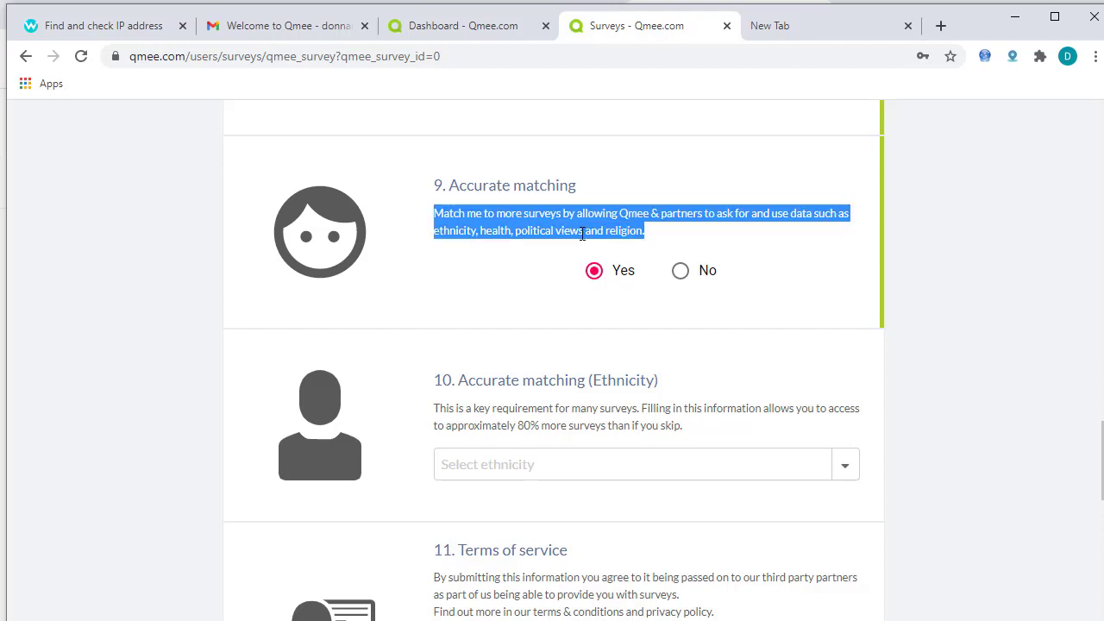
double_click(534, 230)
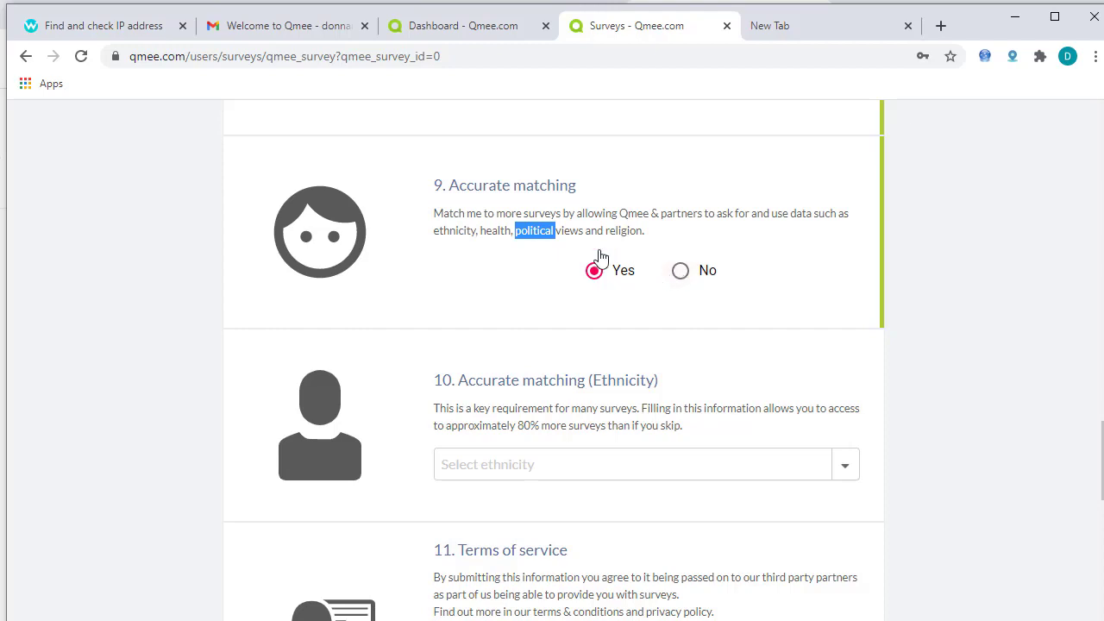
triple_click(568, 231)
double_click(541, 228)
Set the ethnicity in question 10, Accurate matching (Ethnicity), to White
scroll(547, 330, down, 1)
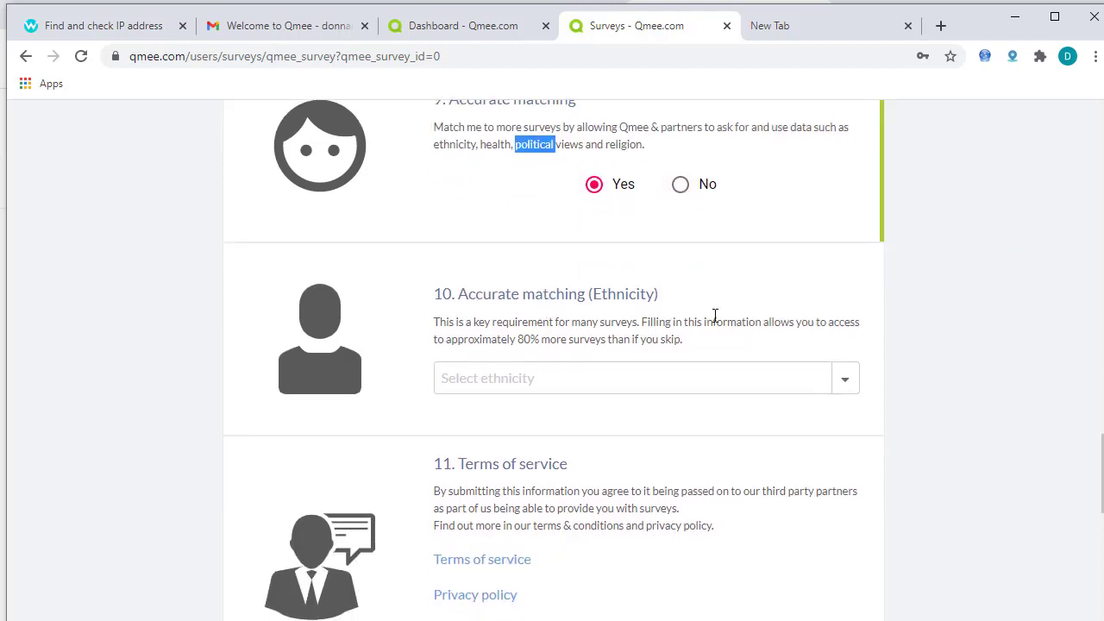
click(842, 384)
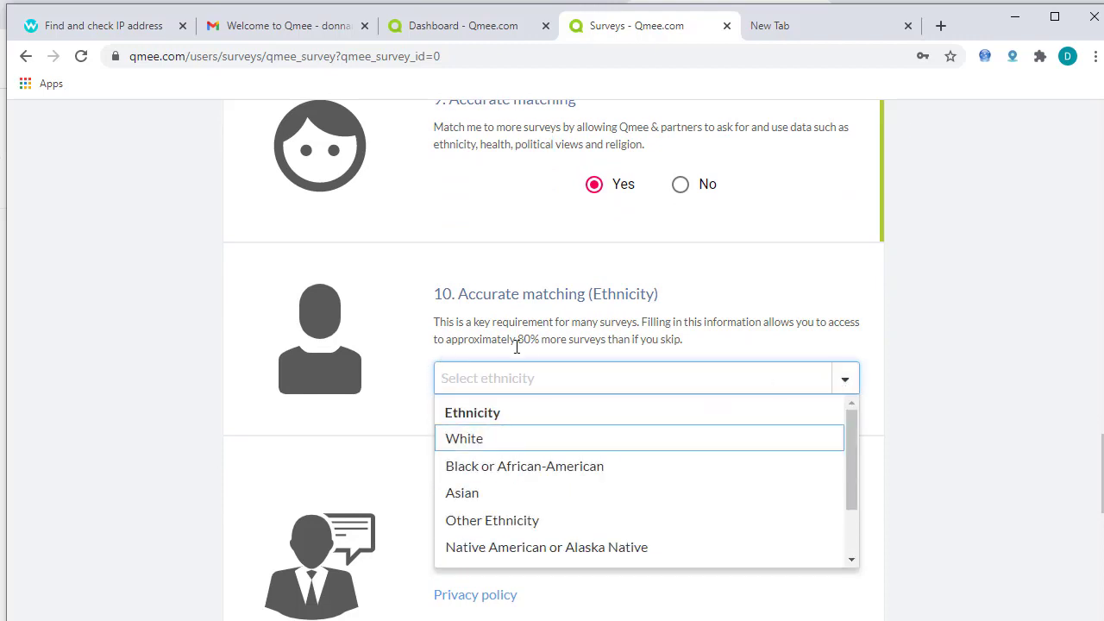
drag(475, 293, 720, 310)
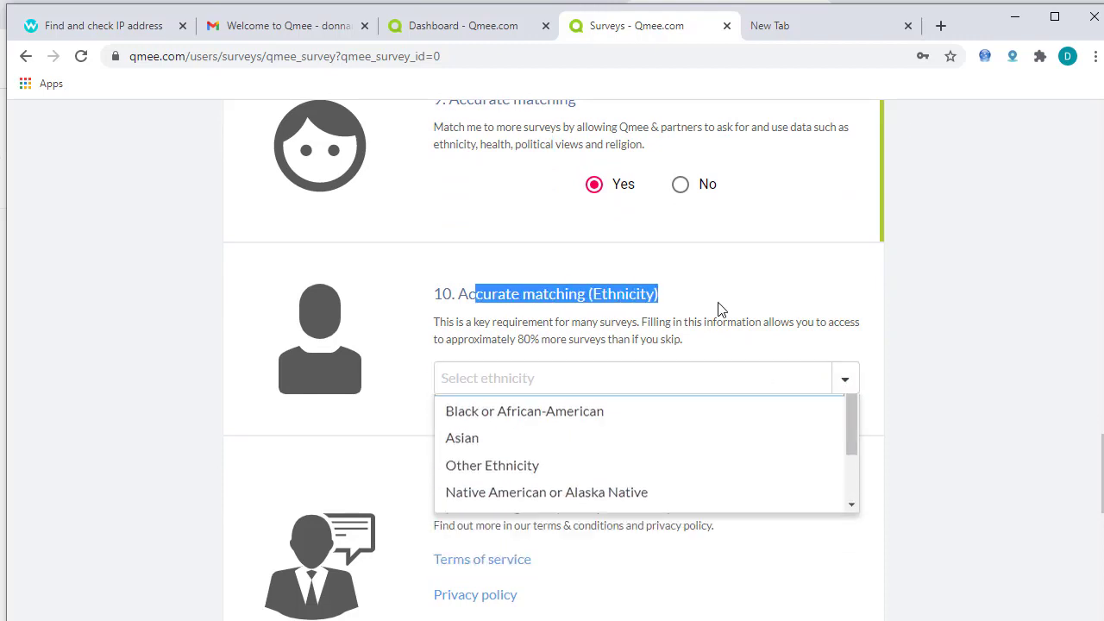
click(841, 383)
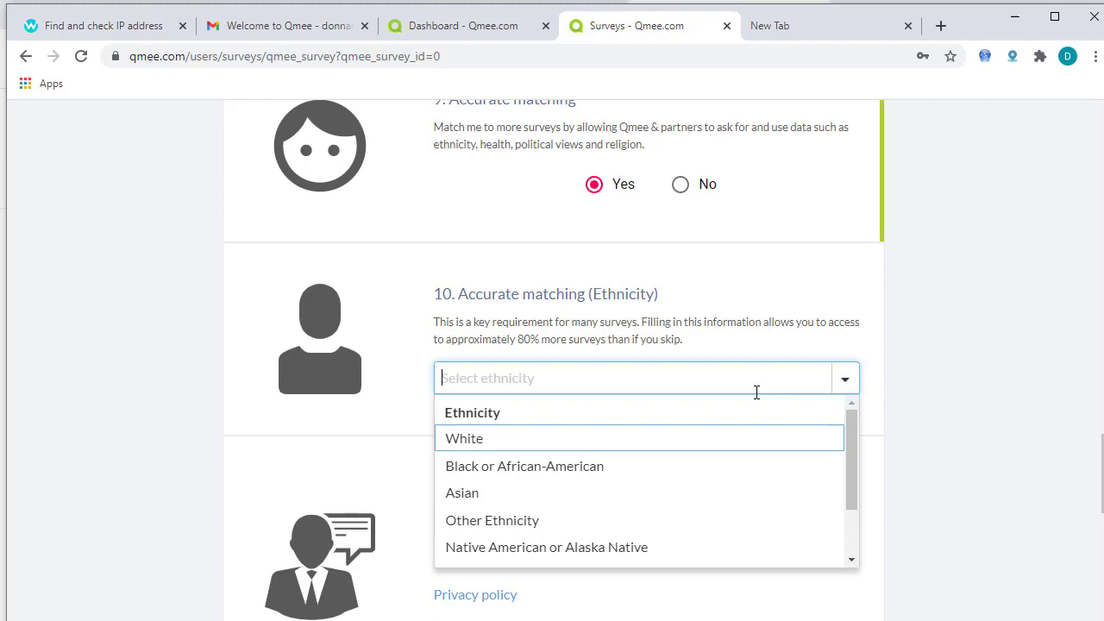
click(586, 440)
Open the Terms of service from question 11 in a separate tab, skim the terms and close that tab
scroll(700, 473, down, 2)
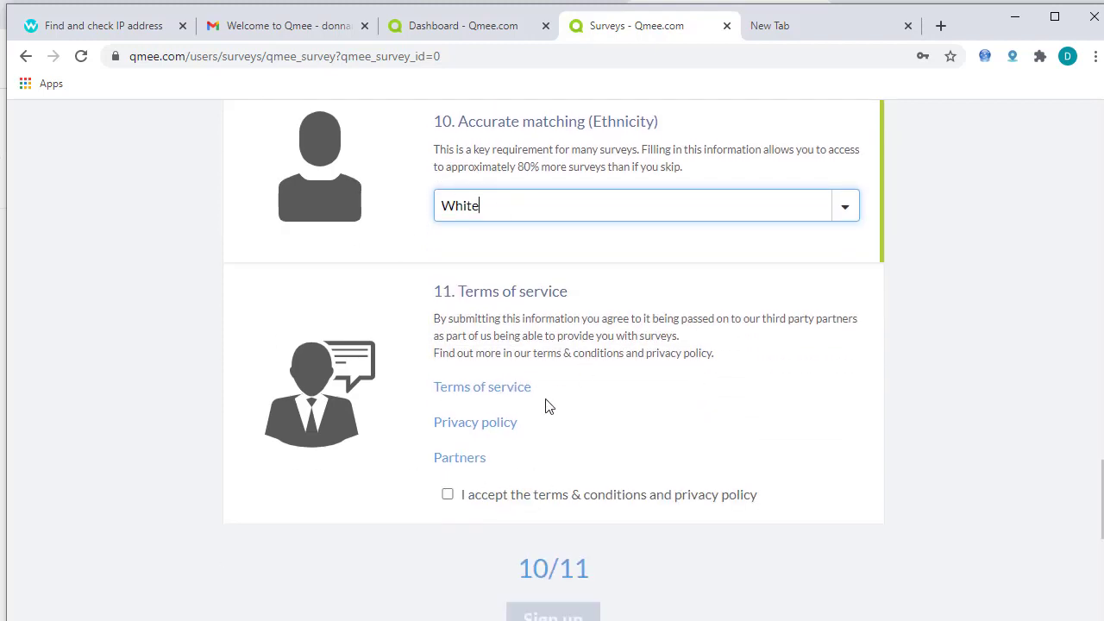
right_click(465, 396)
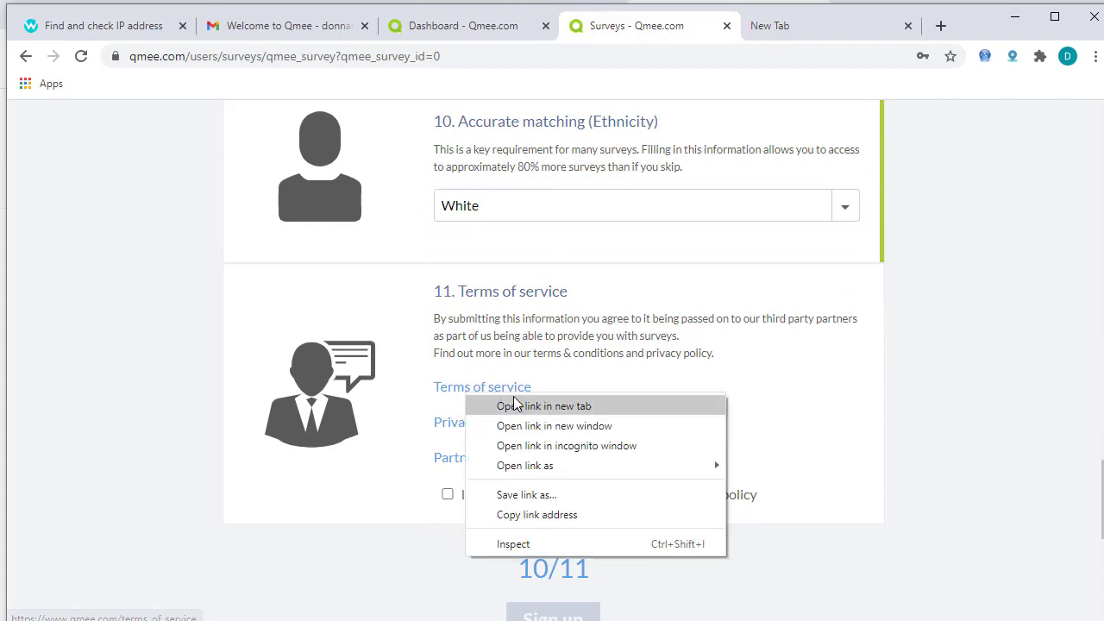
click(515, 406)
click(682, 31)
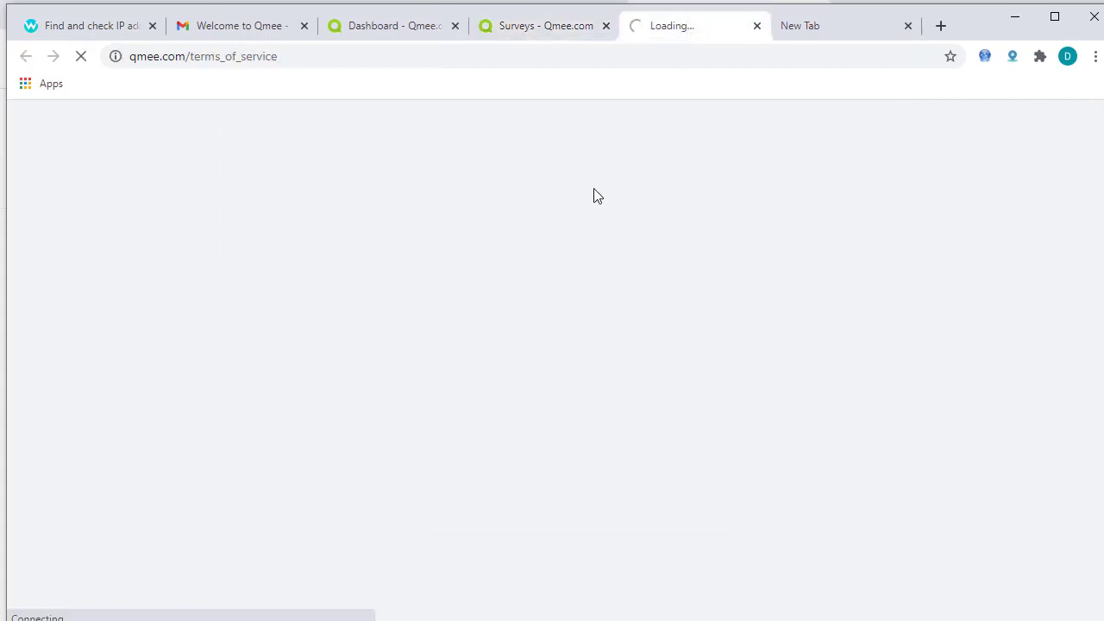
scroll(567, 241, down, 10)
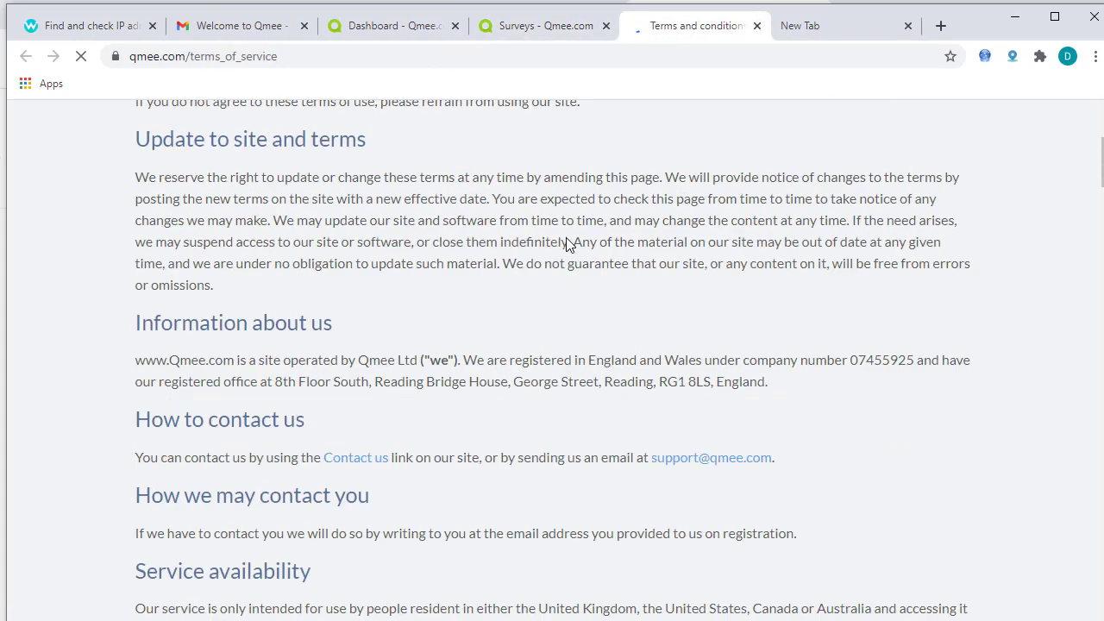
scroll(565, 247, down, 15)
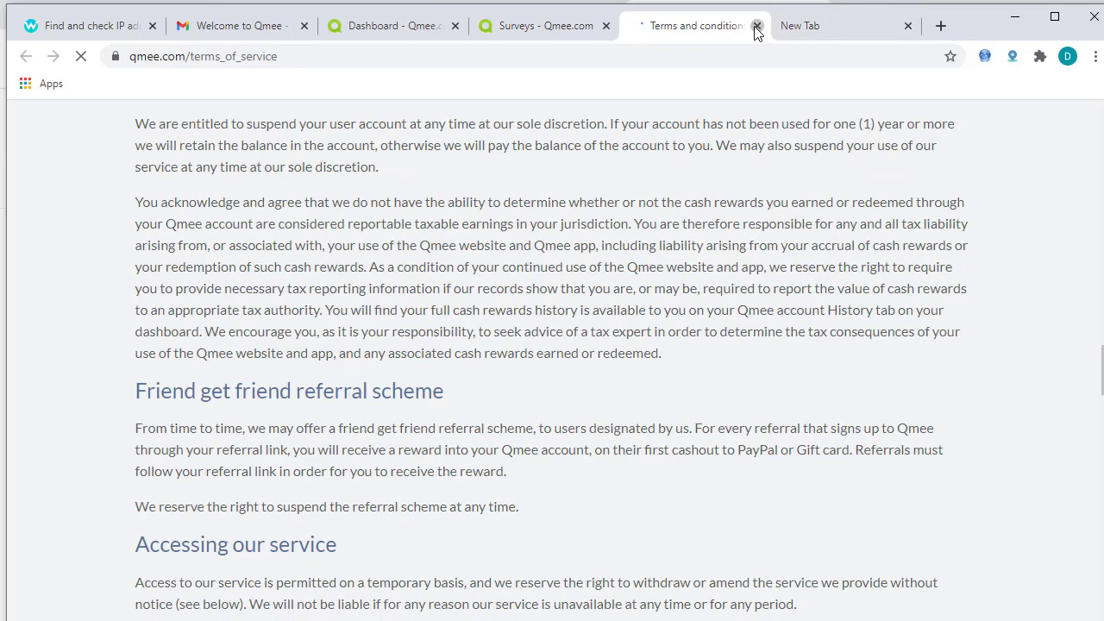
click(755, 27)
Accept the terms & conditions and privacy policy, and submit the survey sign-up
click(447, 505)
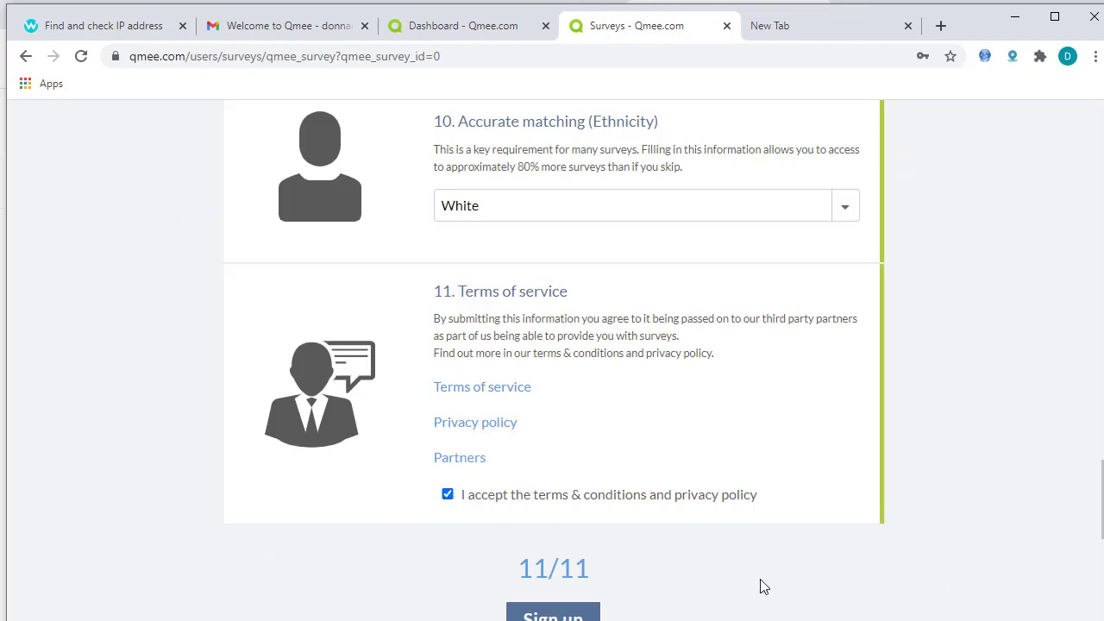
scroll(747, 535, down, 2)
click(549, 459)
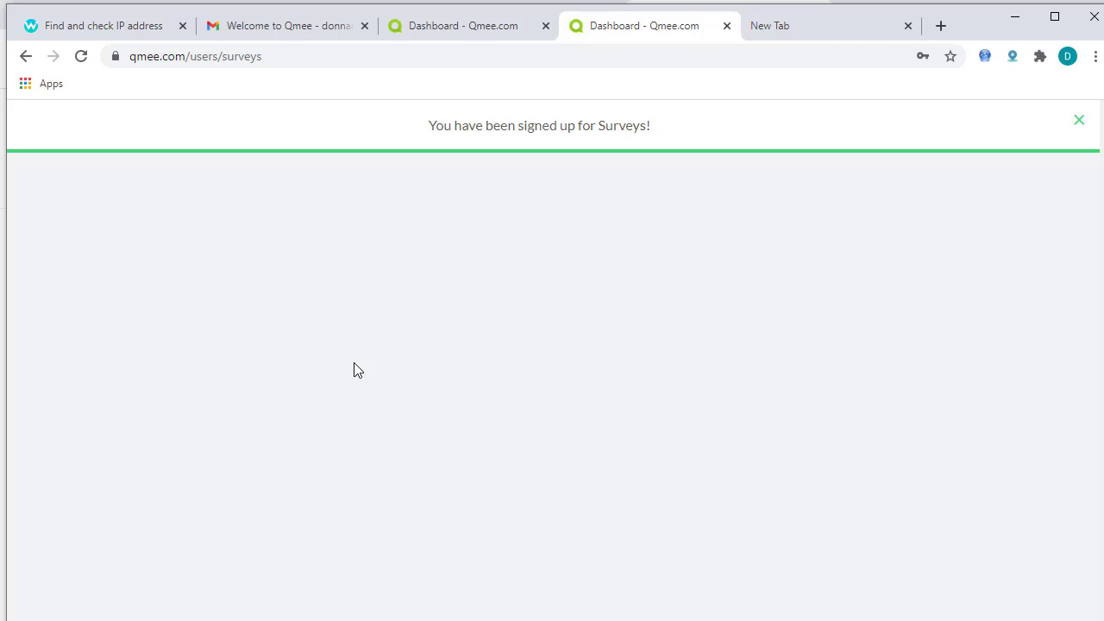
Dismiss the survey sign-up notice and reload the blank surveys page
click(1078, 123)
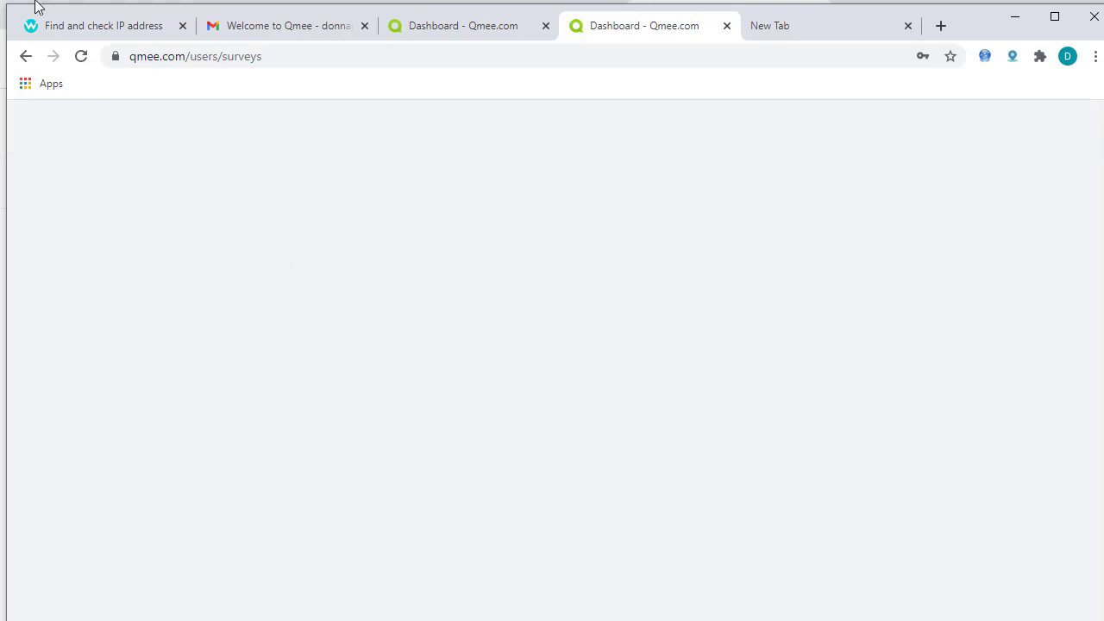
click(84, 57)
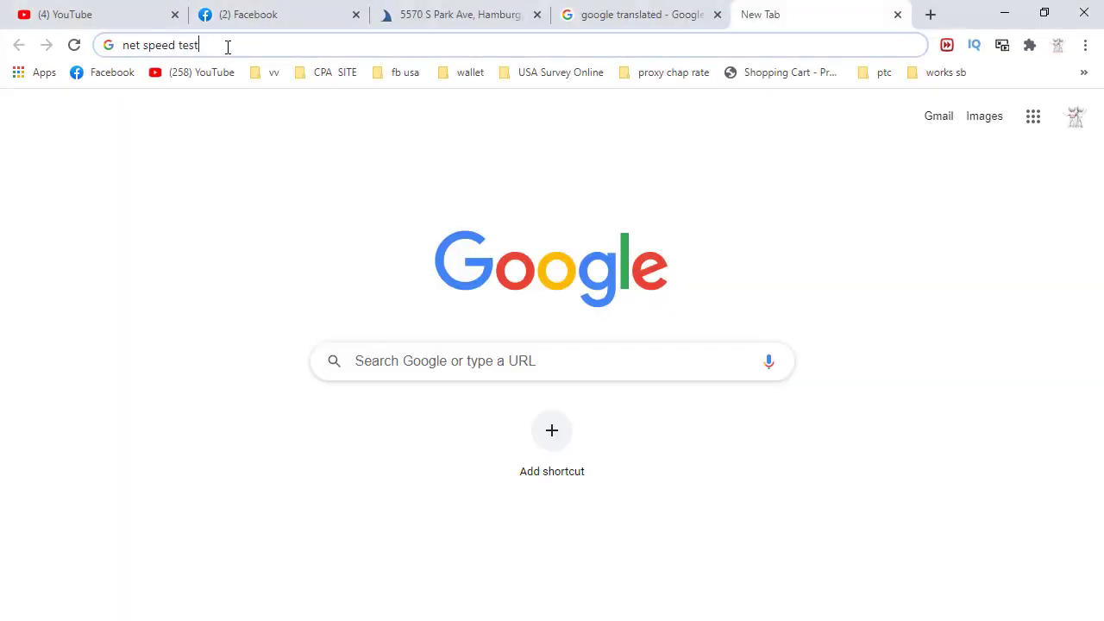
In the other browser window, search Google for "net speed test" and test the internet speed on Fast.com
key(Return)
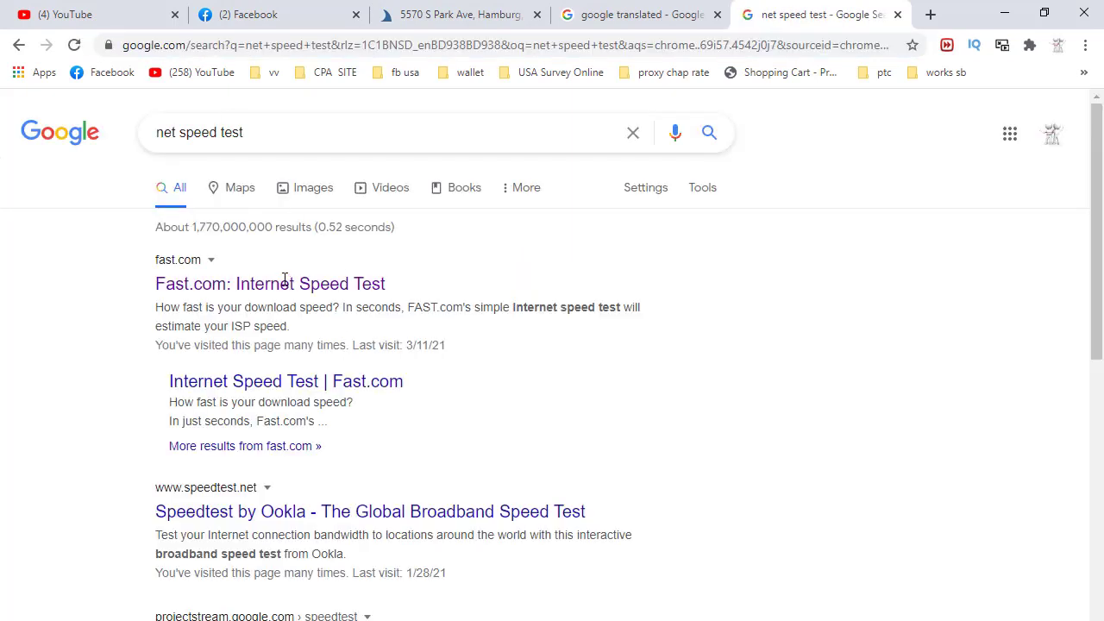
click(284, 287)
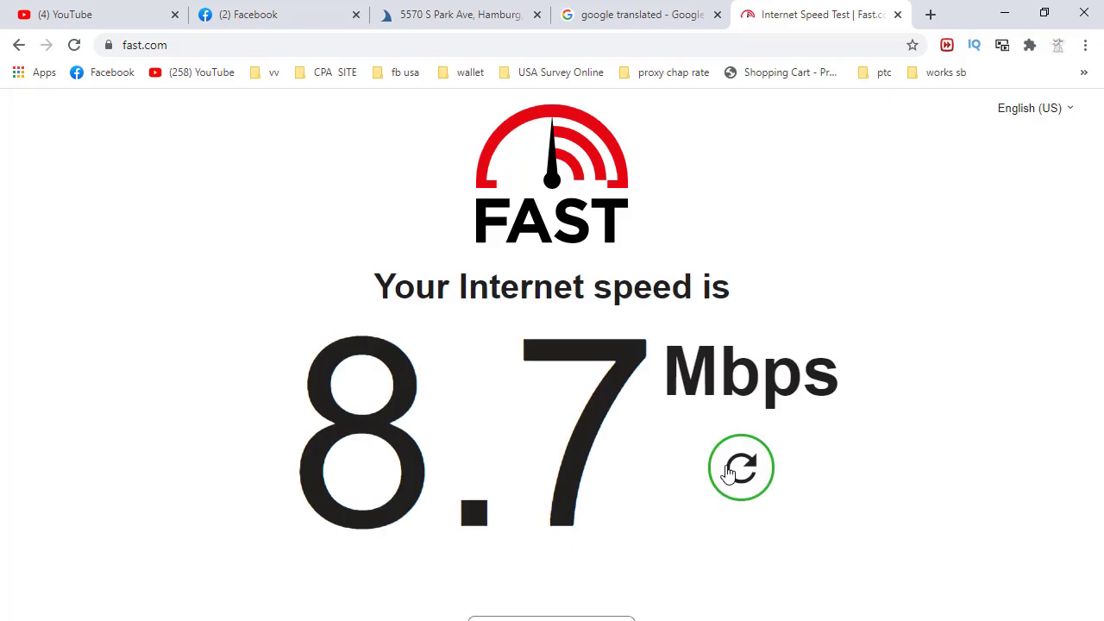
click(727, 472)
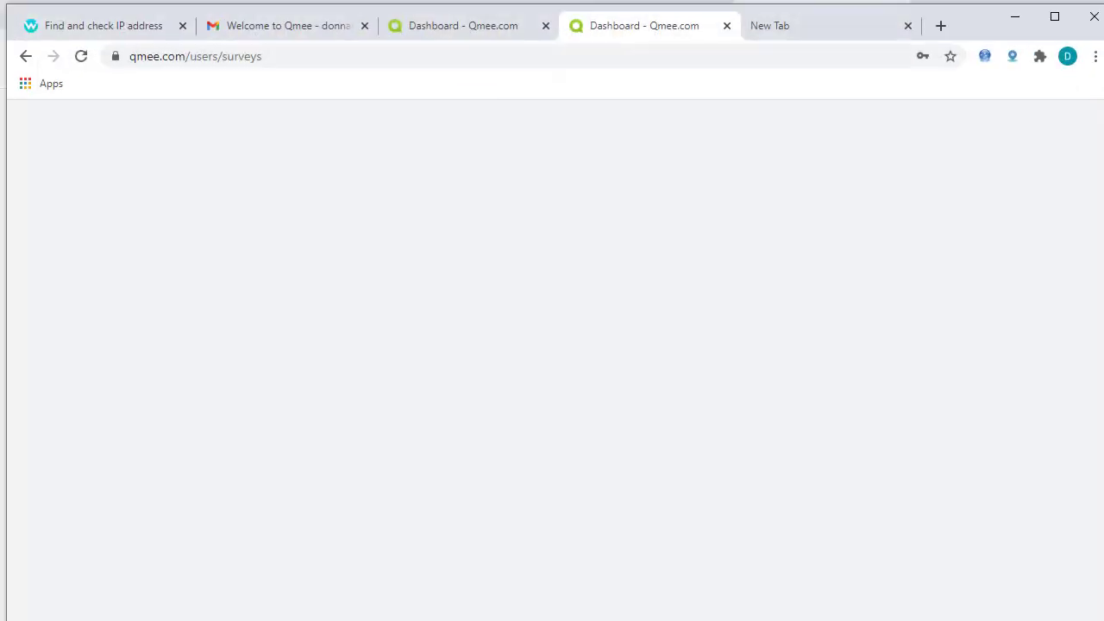
Return to the Qmee window, reload the surveys page and close the extra onboarding Dashboard tab
click(81, 56)
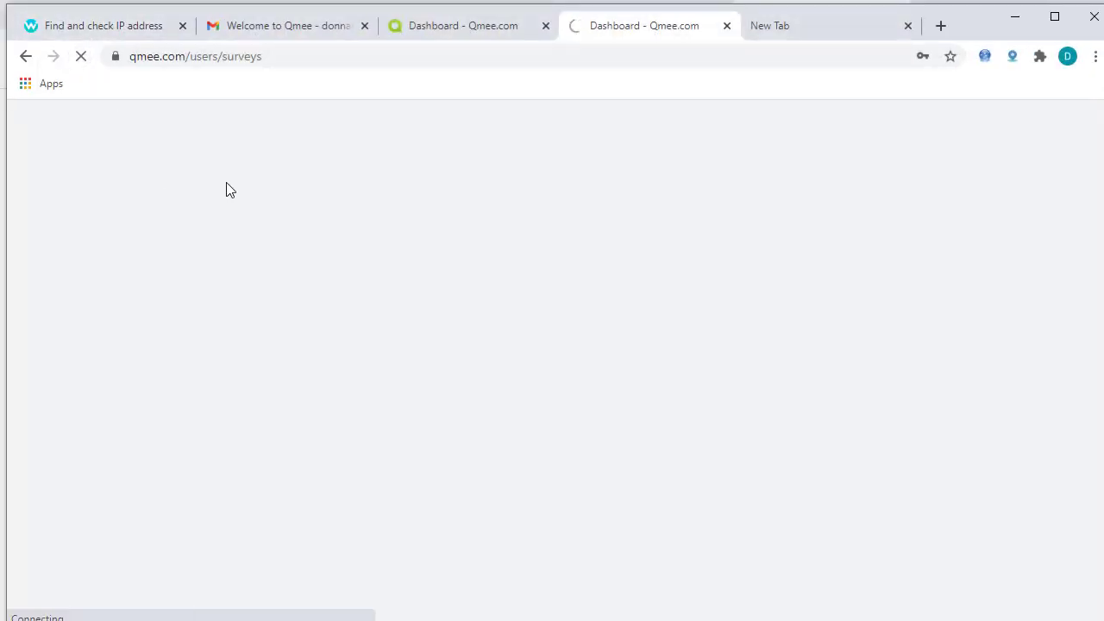
click(469, 32)
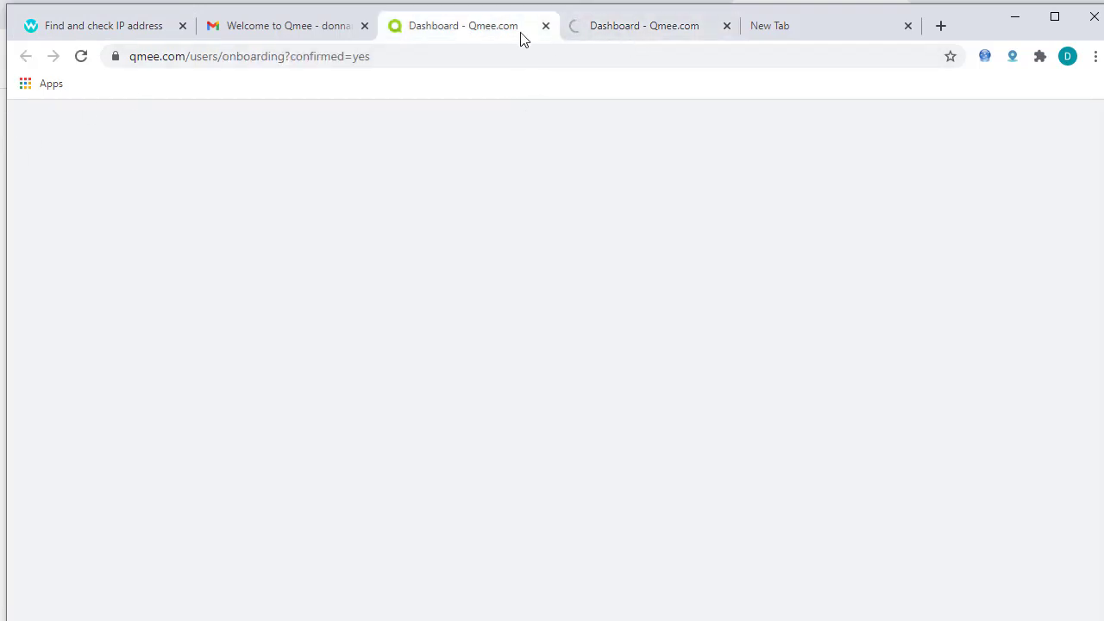
click(676, 26)
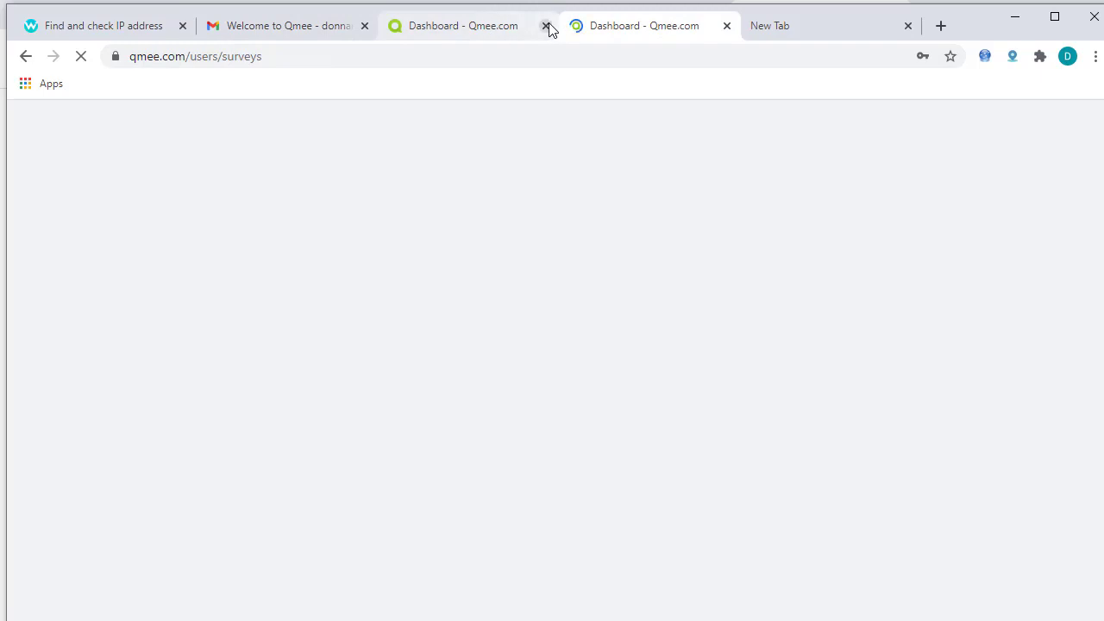
click(546, 27)
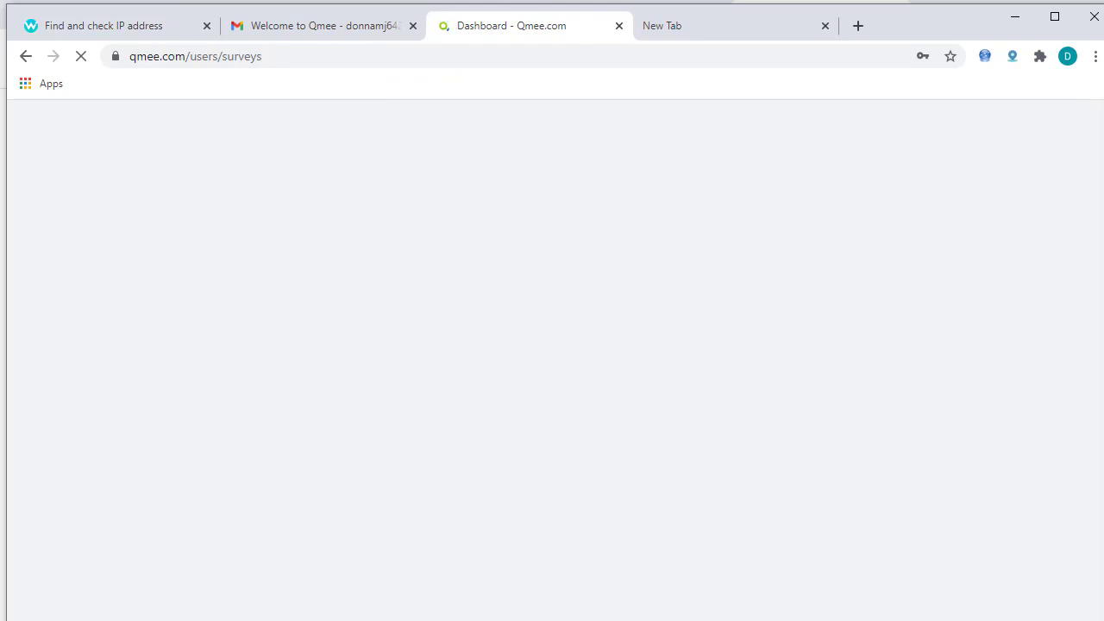
Look through the surveys offered on the Qmee users dashboard, comparing their topics, rewards and durations
key(ctrl+Tab)
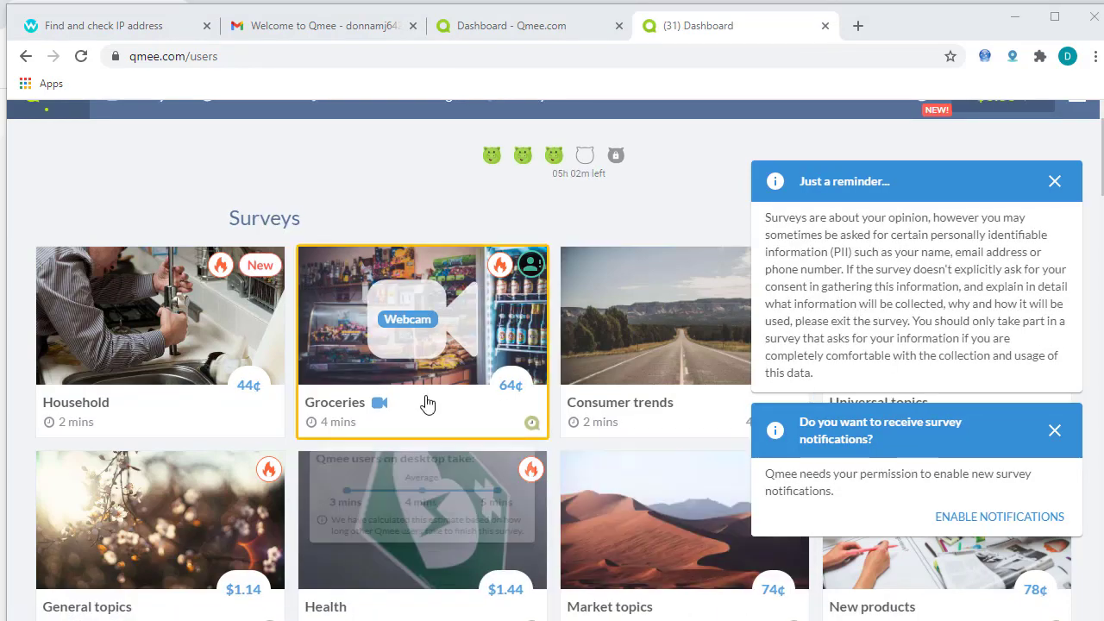
mouse_move(414, 401)
scroll(509, 382, up, 3)
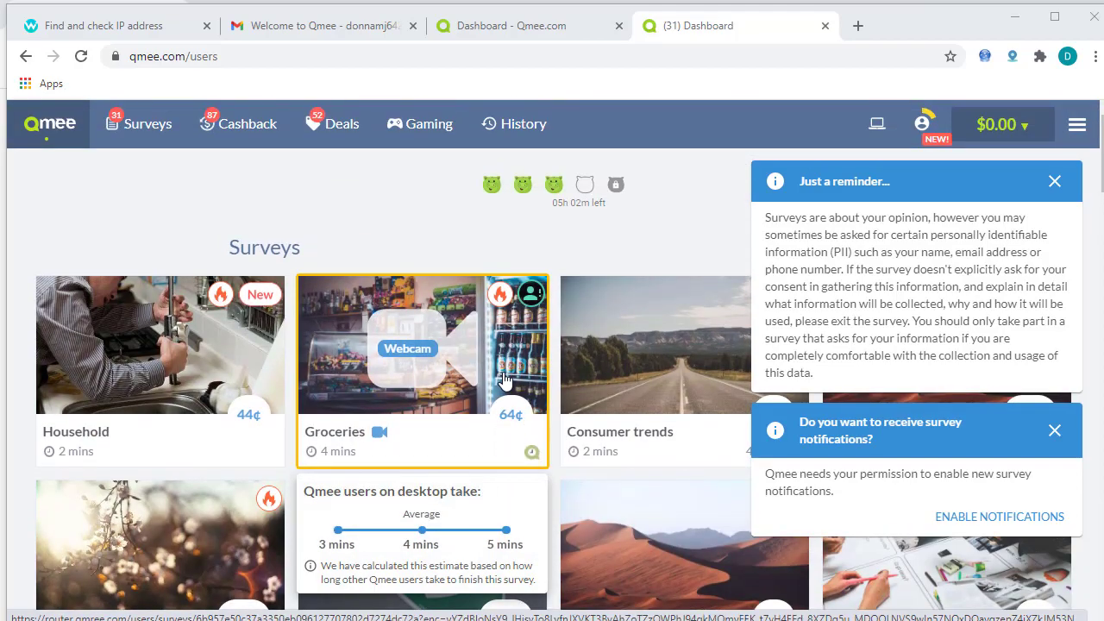
scroll(505, 379, down, 8)
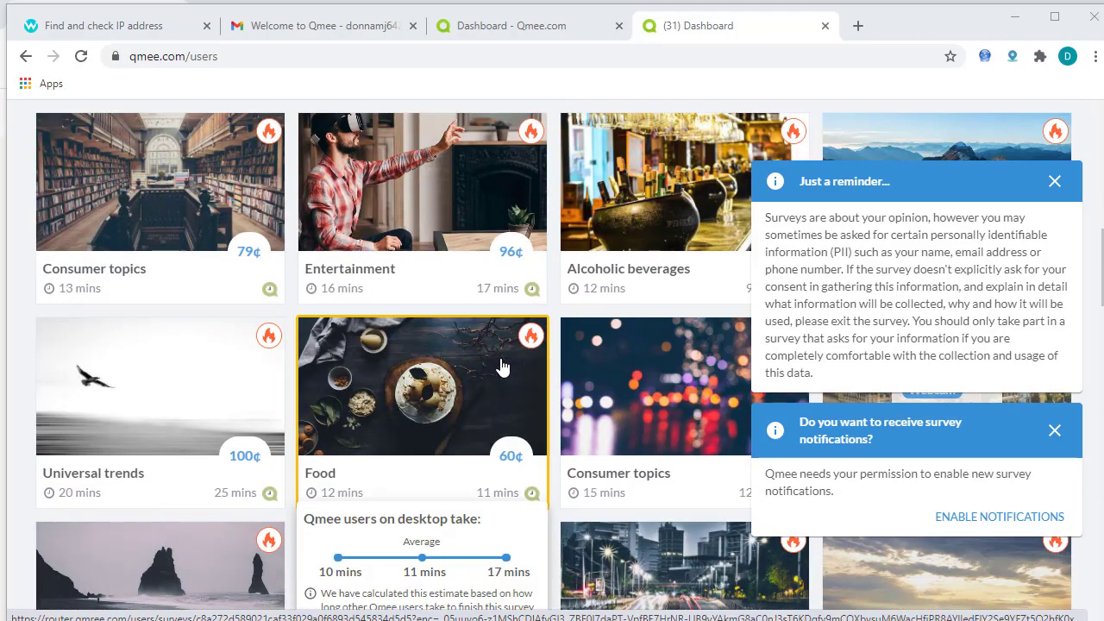
scroll(503, 367, down, 10)
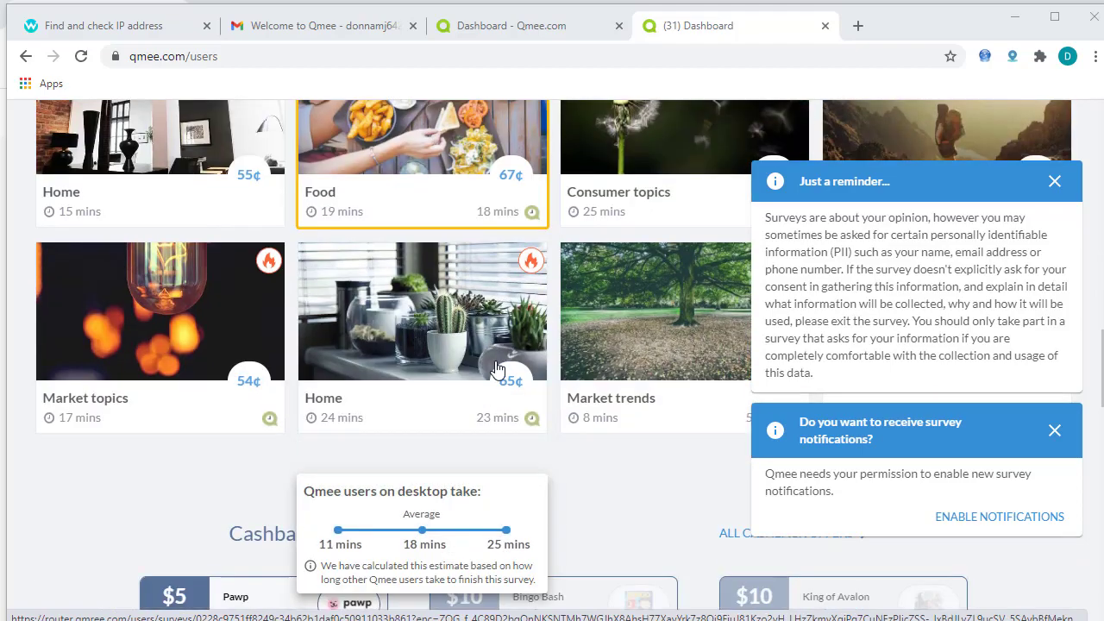
scroll(497, 369, down, 6)
scroll(497, 368, up, 7)
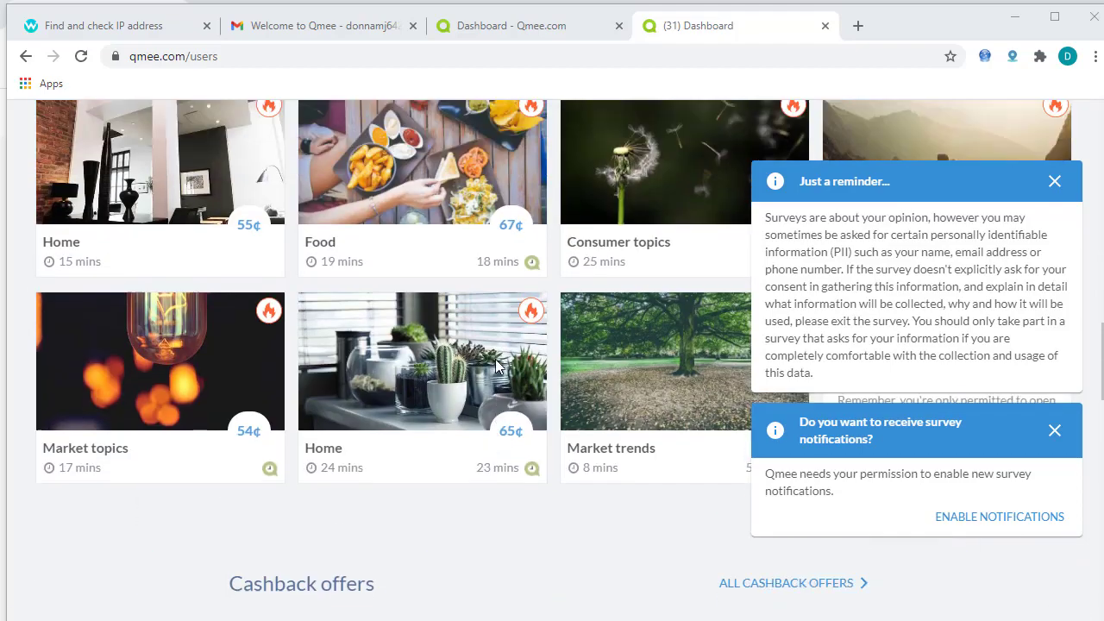
scroll(496, 367, up, 15)
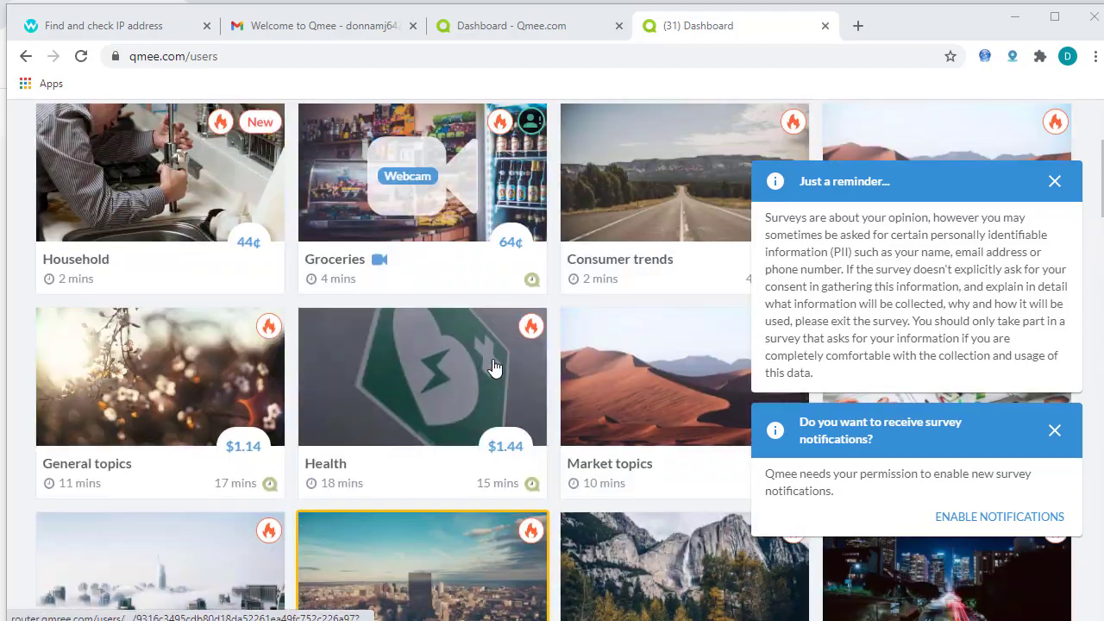
scroll(495, 368, up, 3)
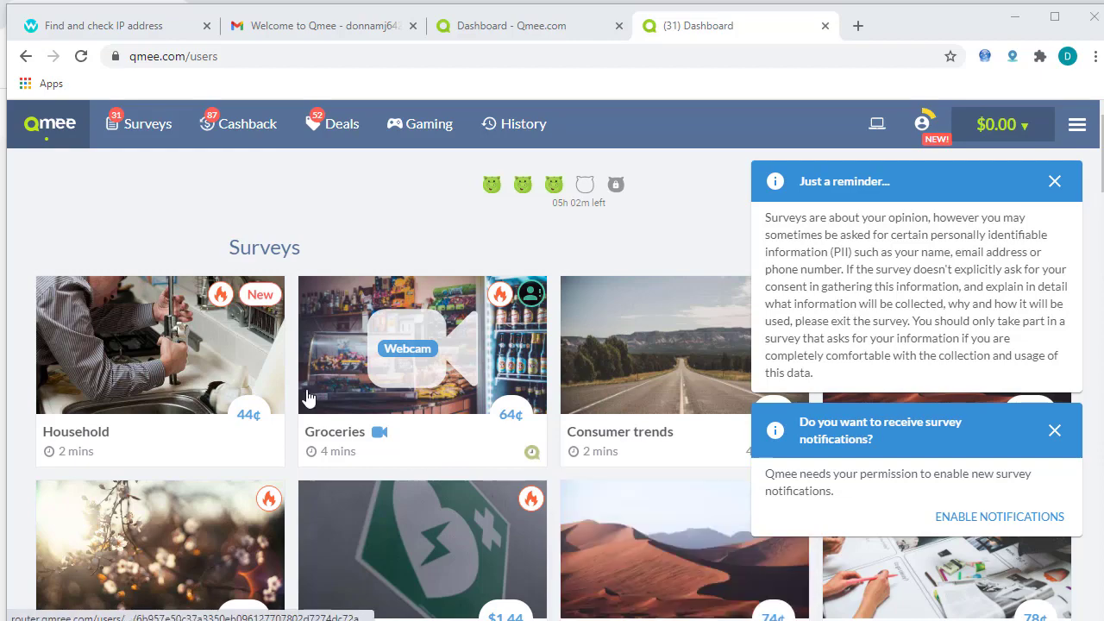
scroll(323, 377, down, 3)
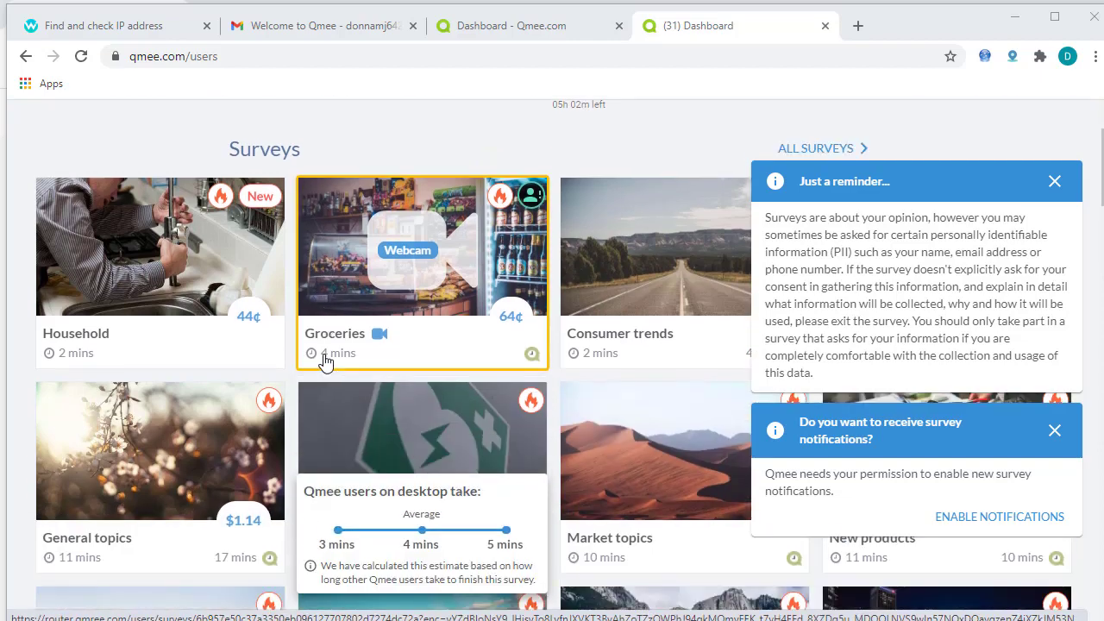
scroll(360, 403, down, 6)
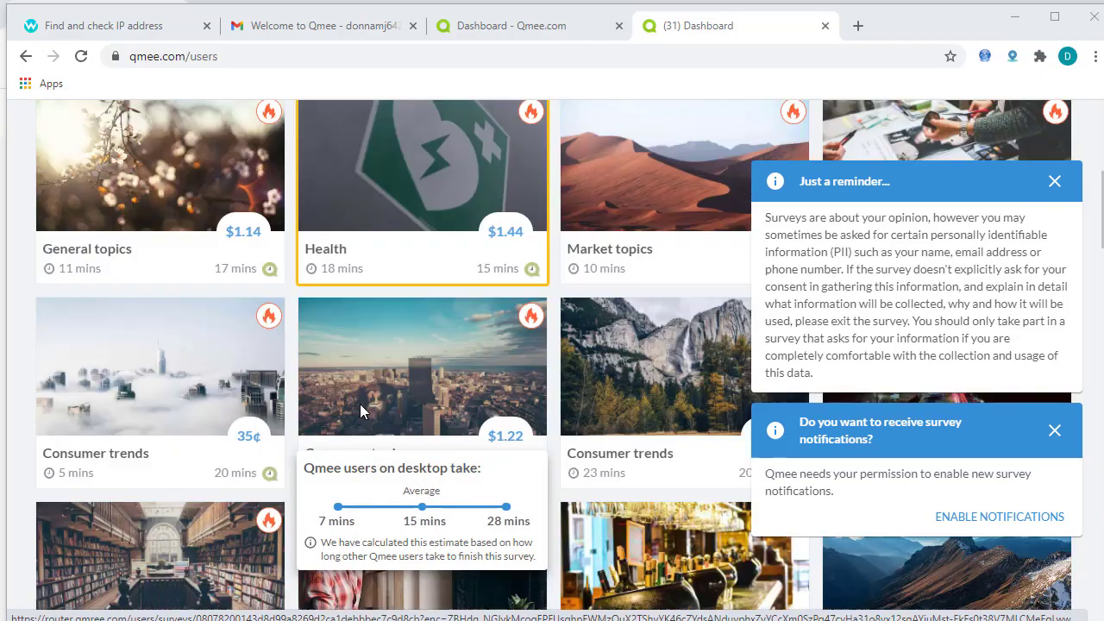
scroll(360, 405, down, 3)
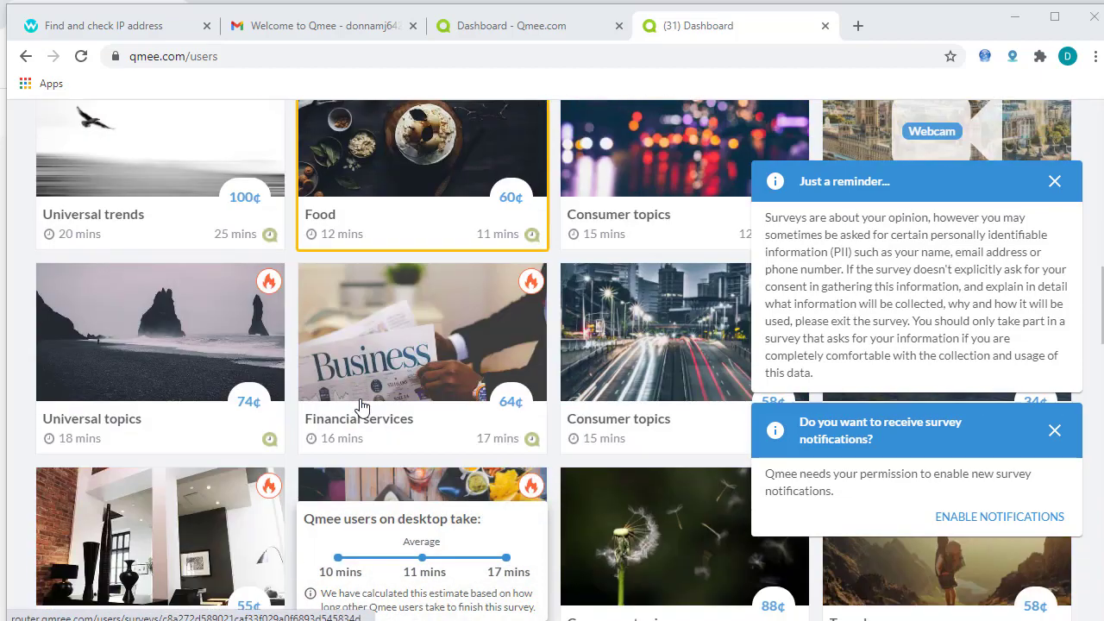
scroll(362, 404, up, 4)
scroll(360, 401, up, 2)
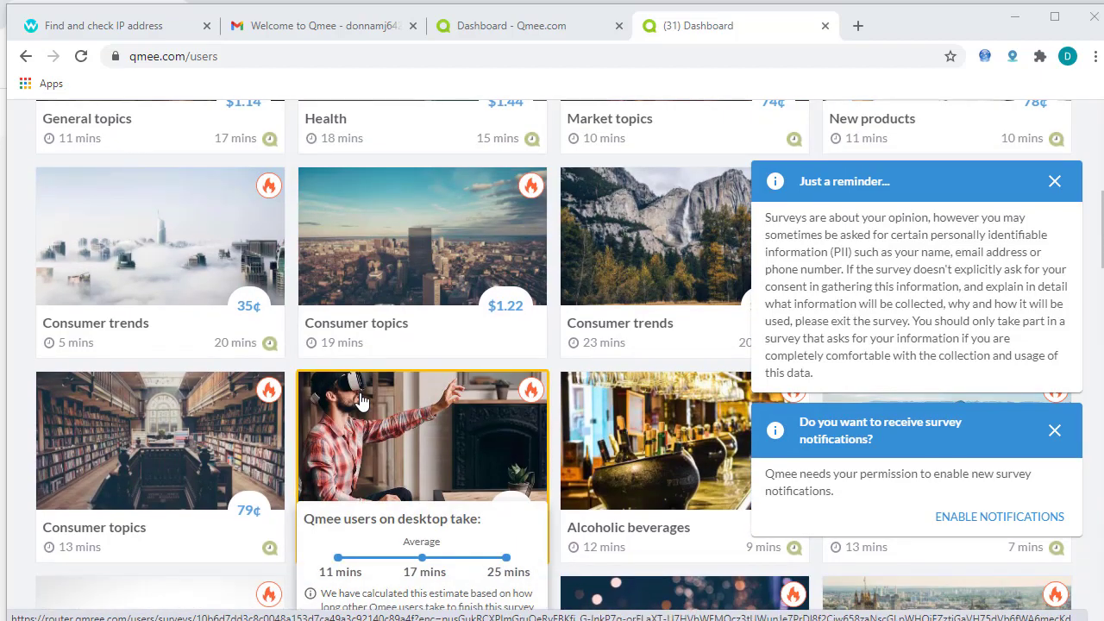
scroll(361, 401, up, 6)
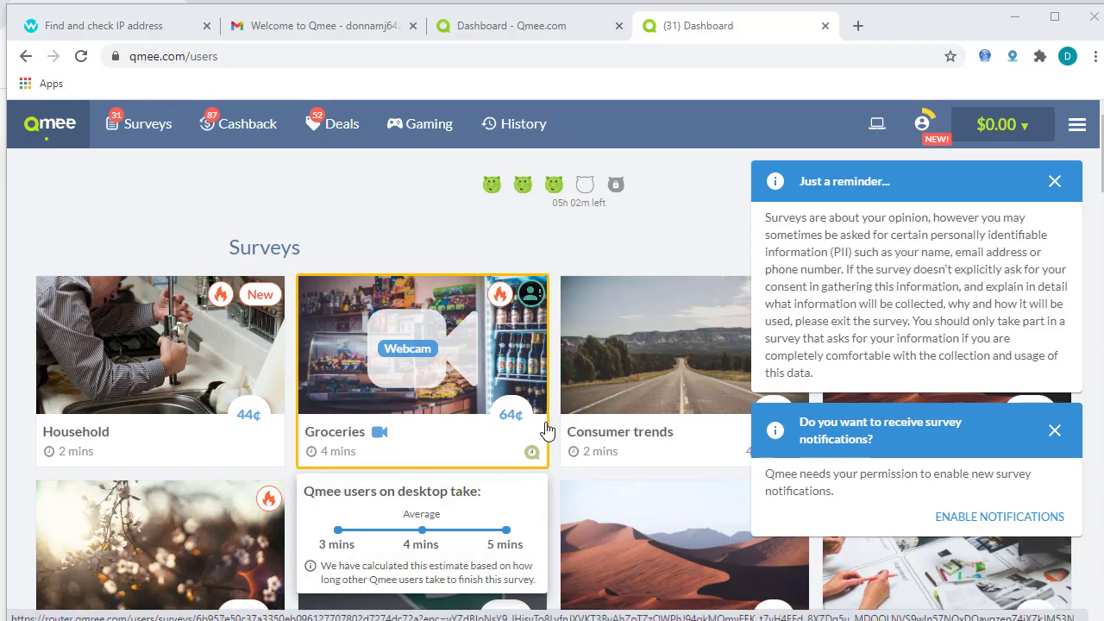
click(857, 29)
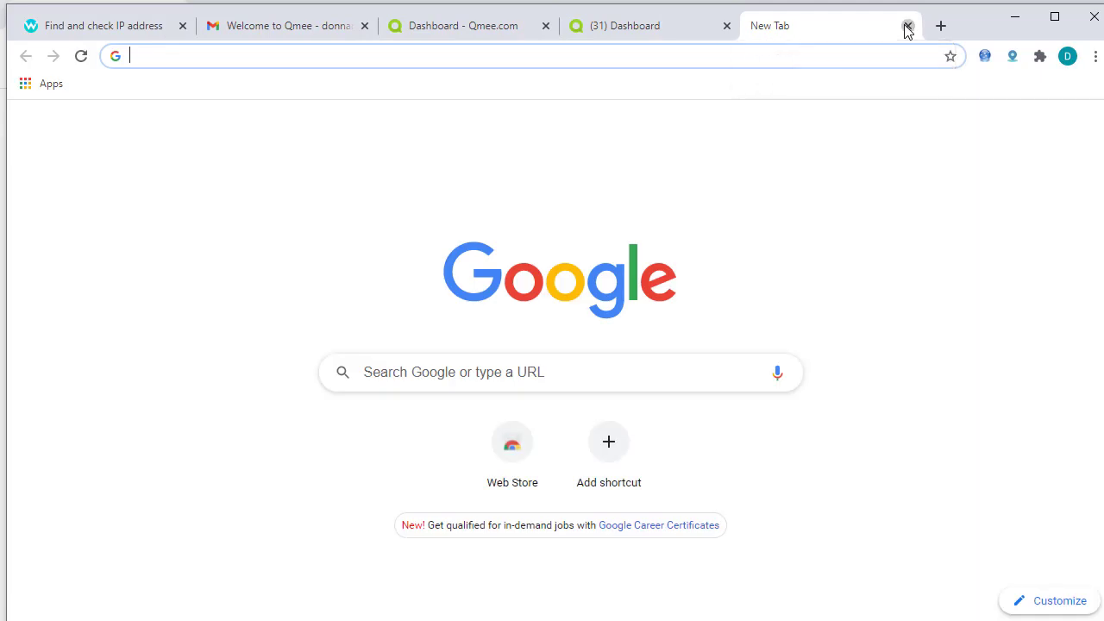
click(907, 28)
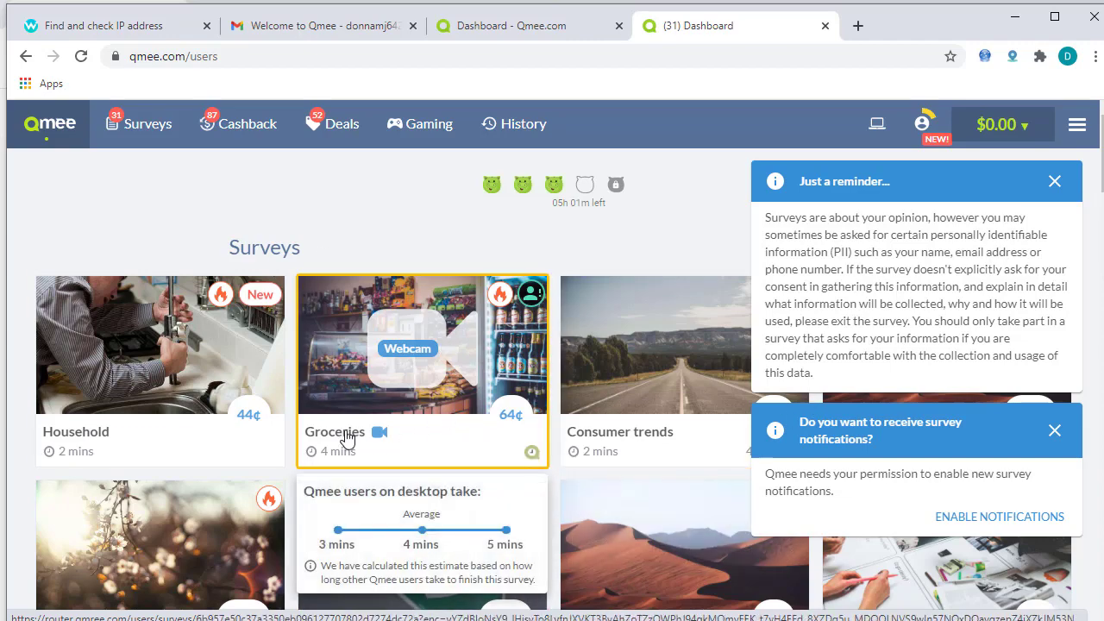
Review the full list of surveys down to the Cashback offers section, checking the rewards and completion times, and return to the first surveys
scroll(343, 431, down, 2)
scroll(121, 332, down, 3)
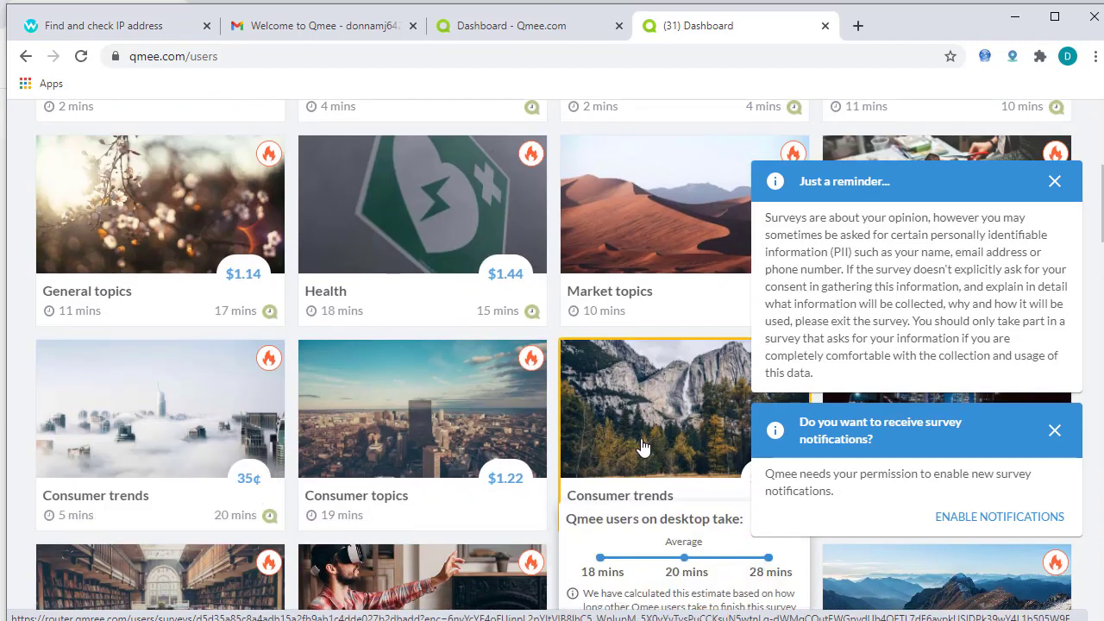
scroll(642, 432, up, 1)
scroll(638, 408, down, 10)
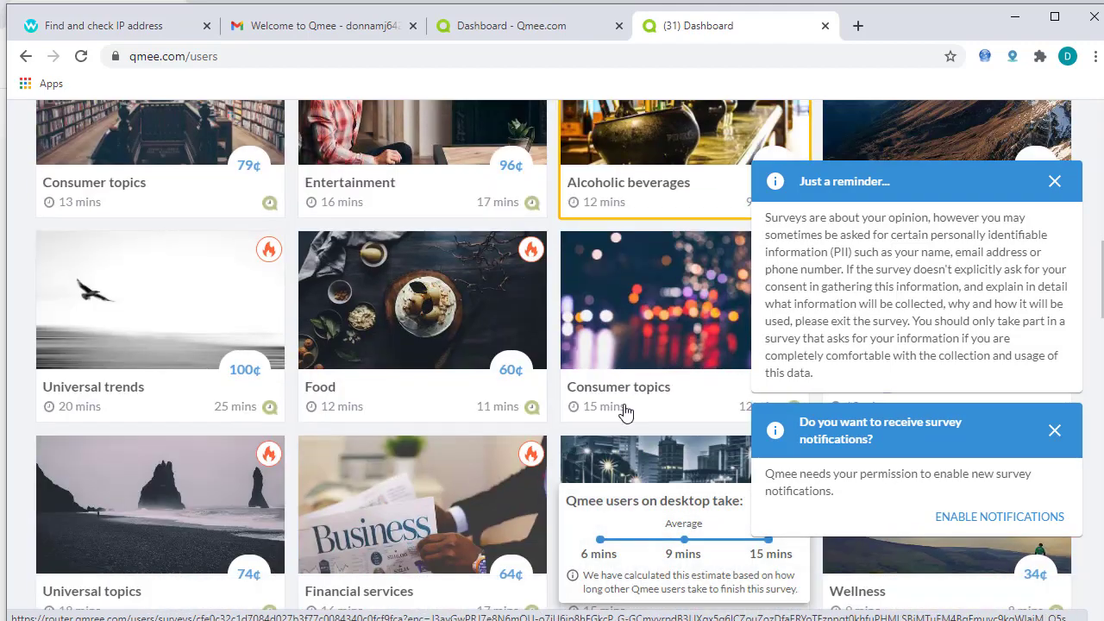
scroll(622, 412, down, 1)
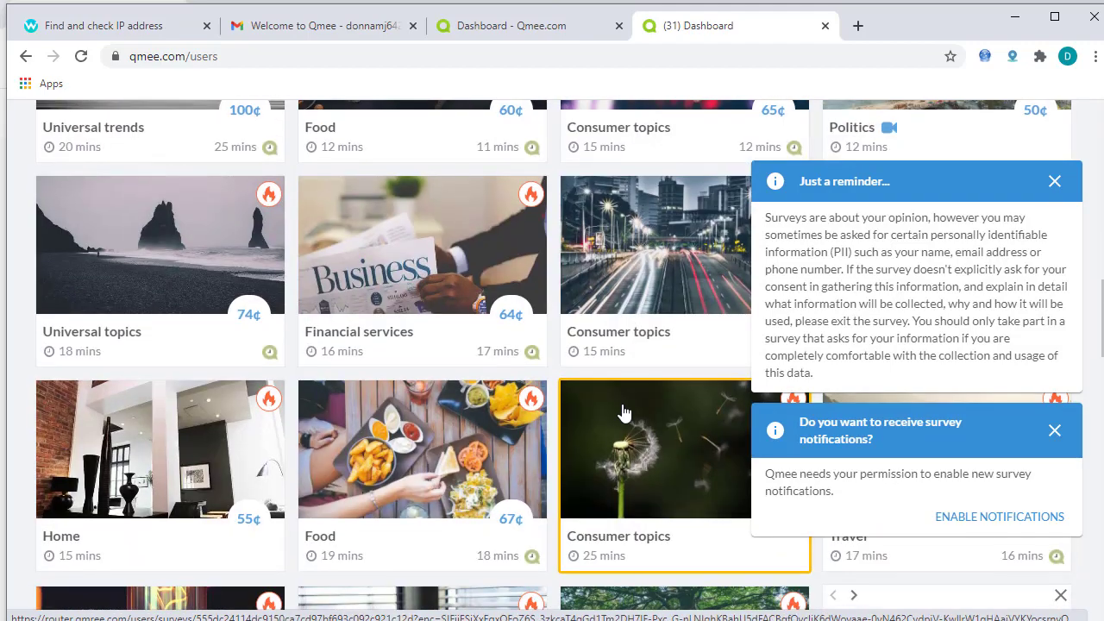
scroll(621, 406, down, 7)
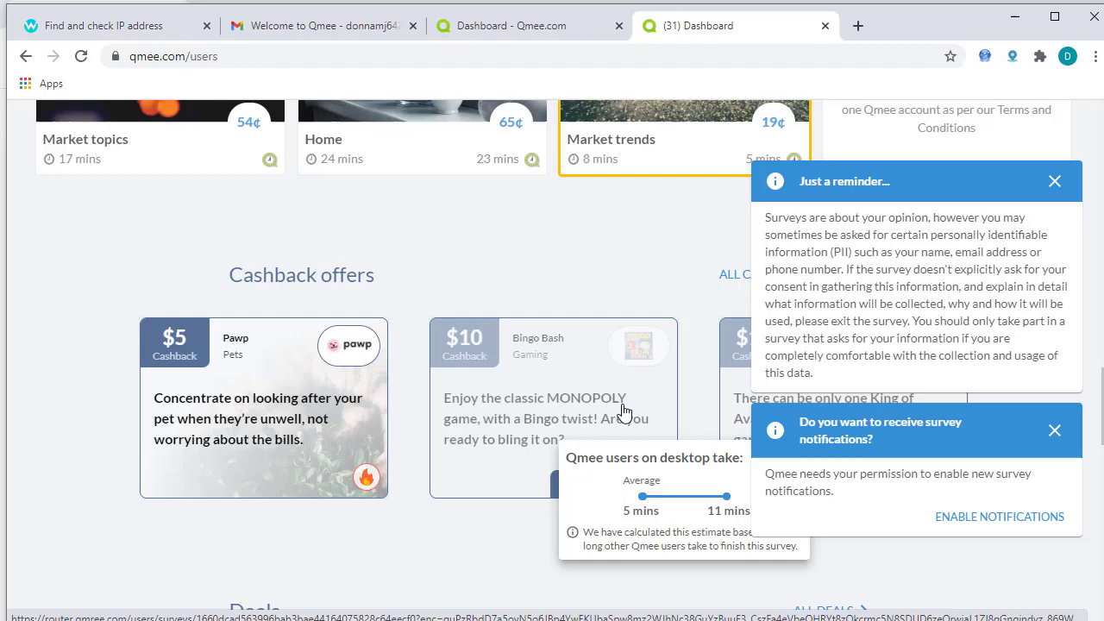
mouse_move(623, 413)
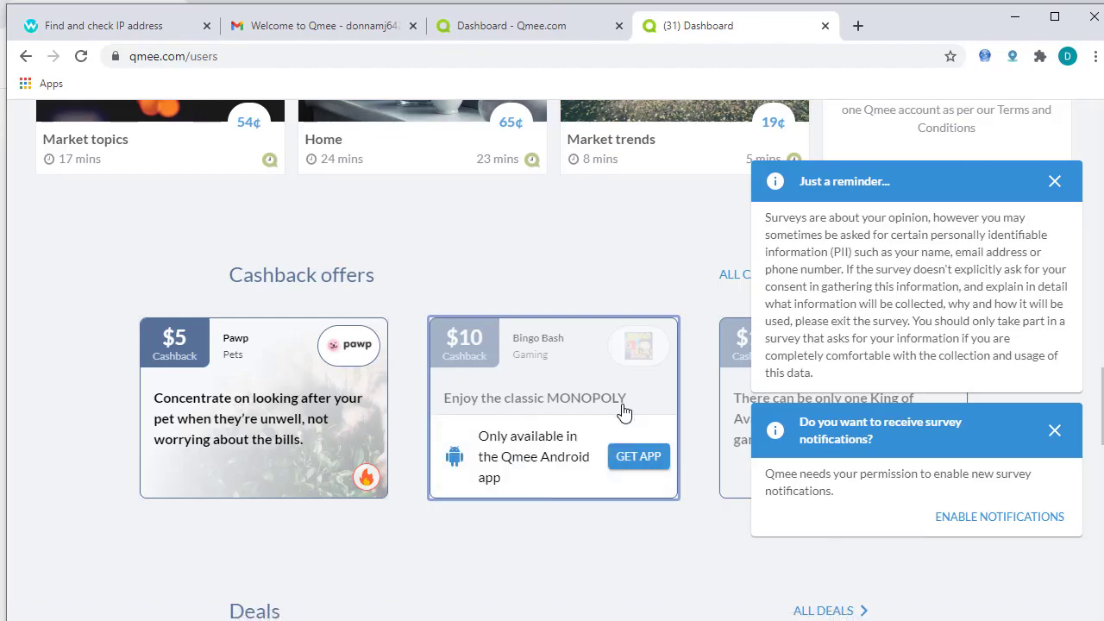
scroll(624, 412, up, 12)
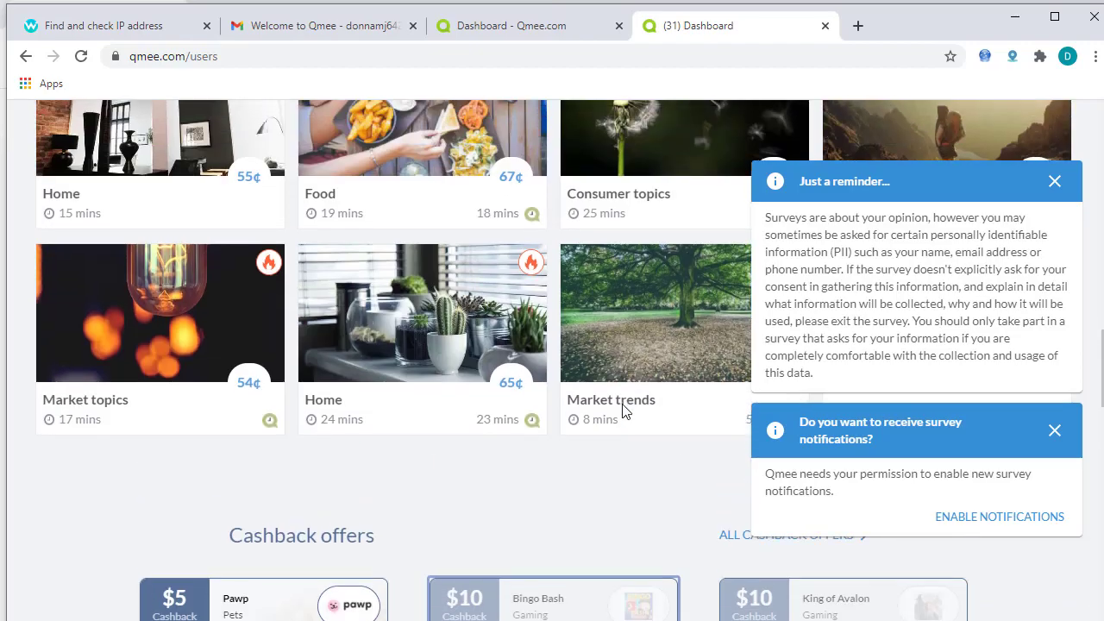
scroll(622, 404, up, 8)
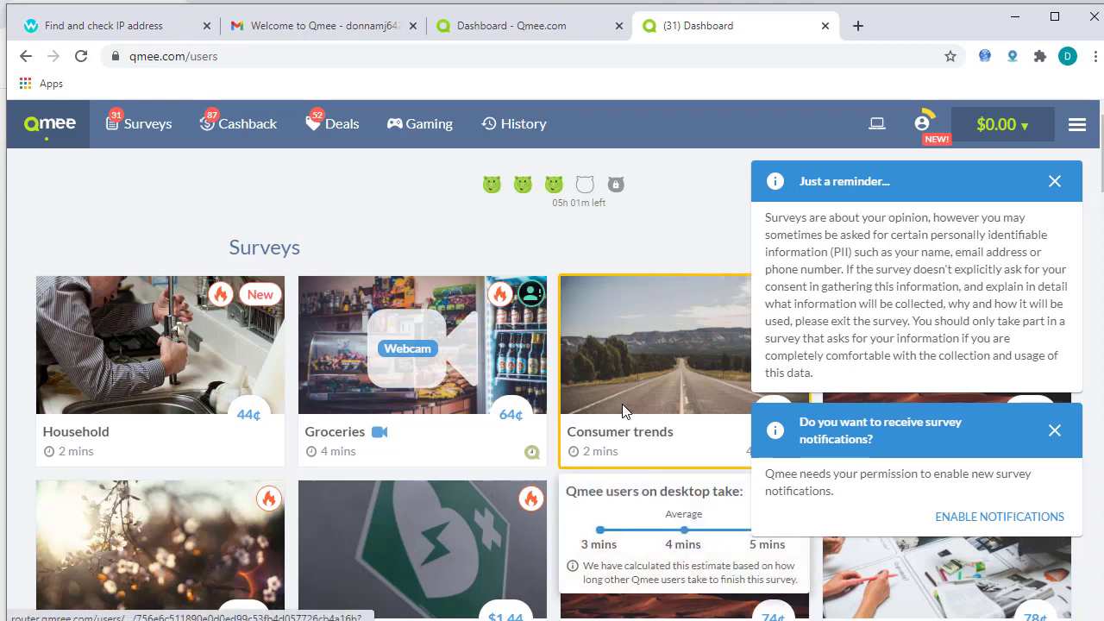
scroll(622, 404, down, 2)
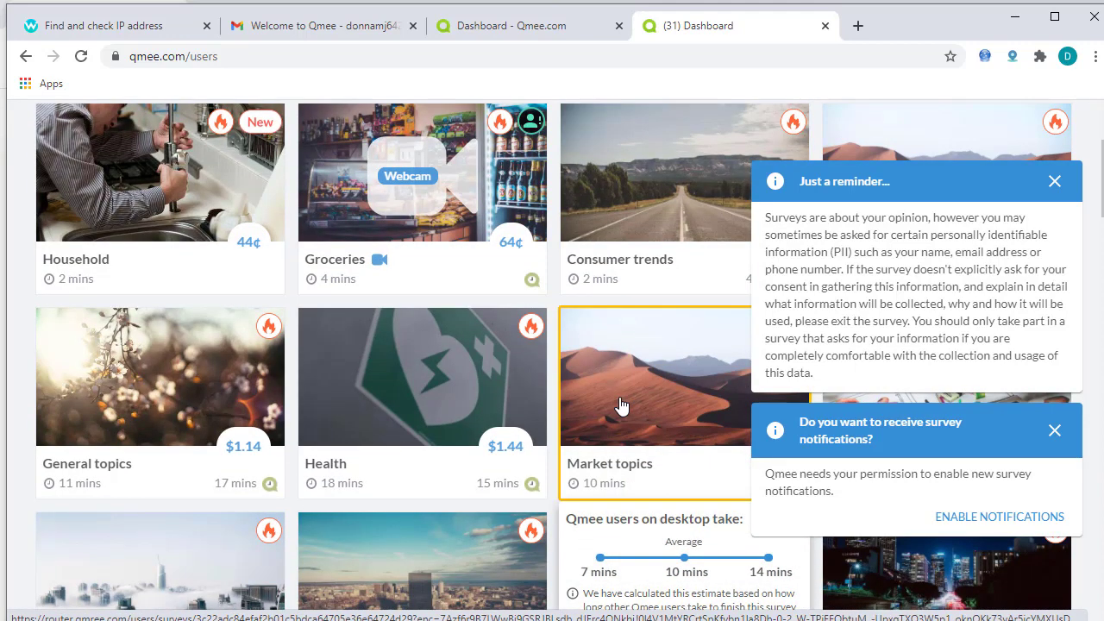
scroll(622, 404, up, 2)
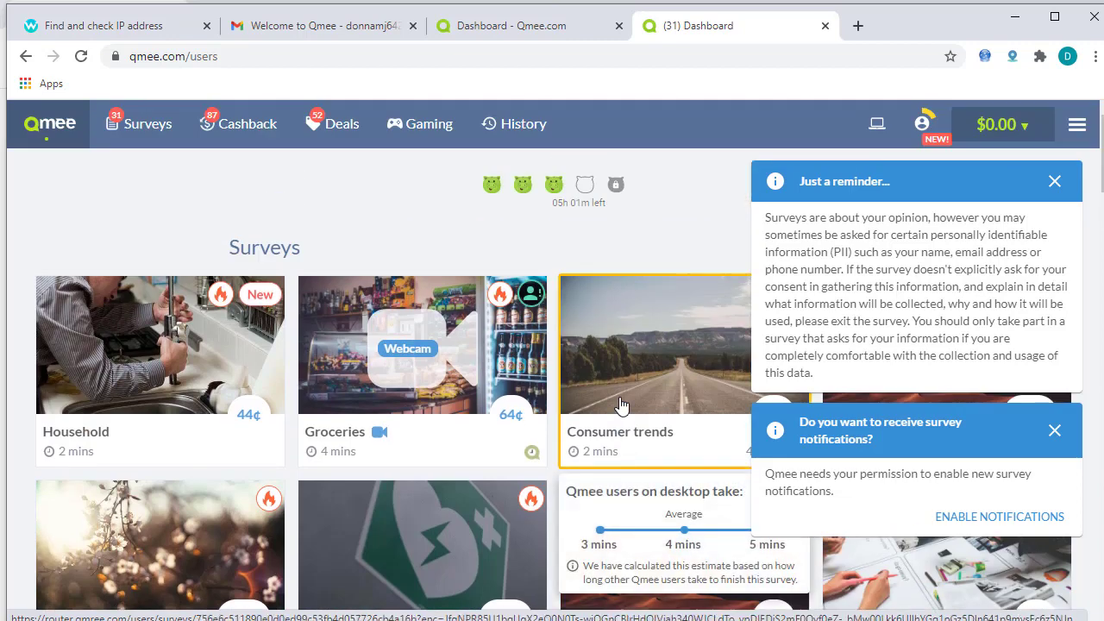